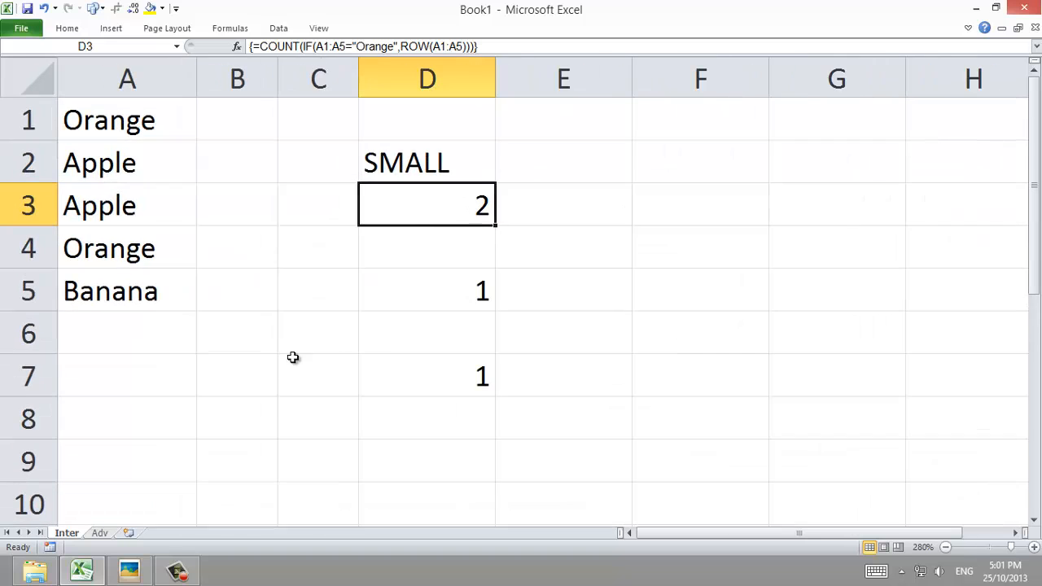
left_click(362, 178)
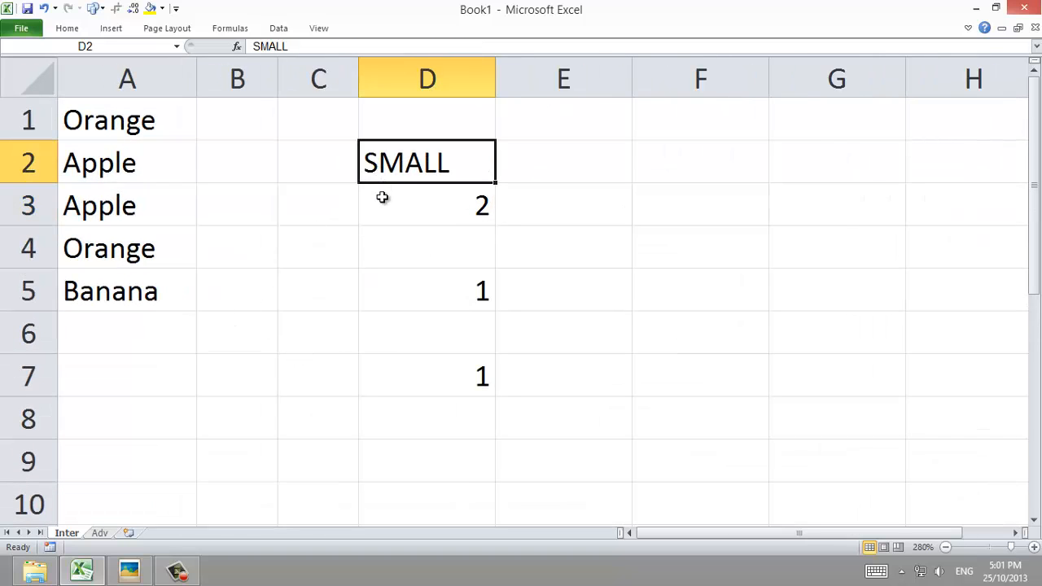
left_click(384, 202)
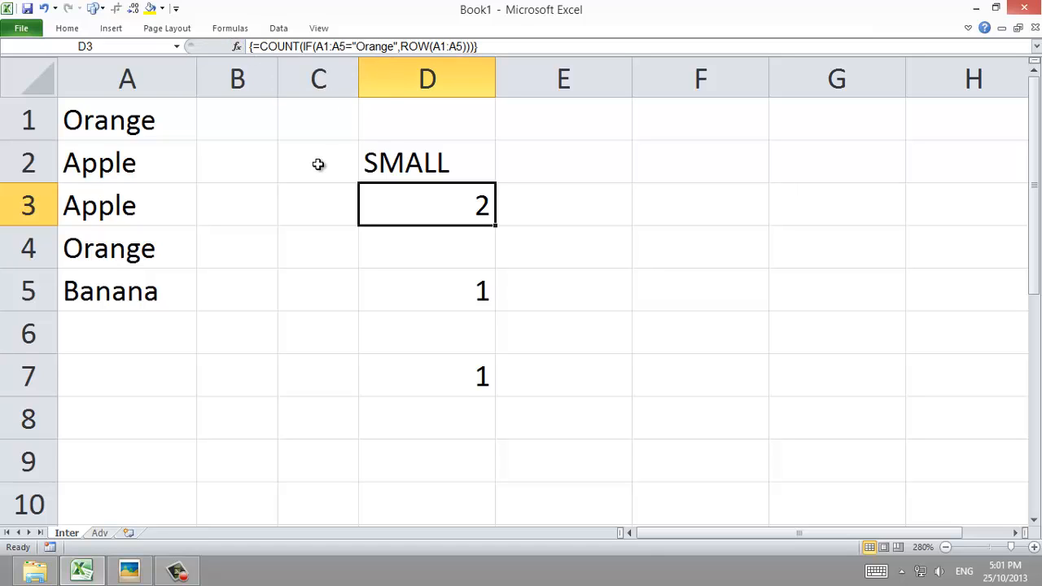
double_click(234, 29)
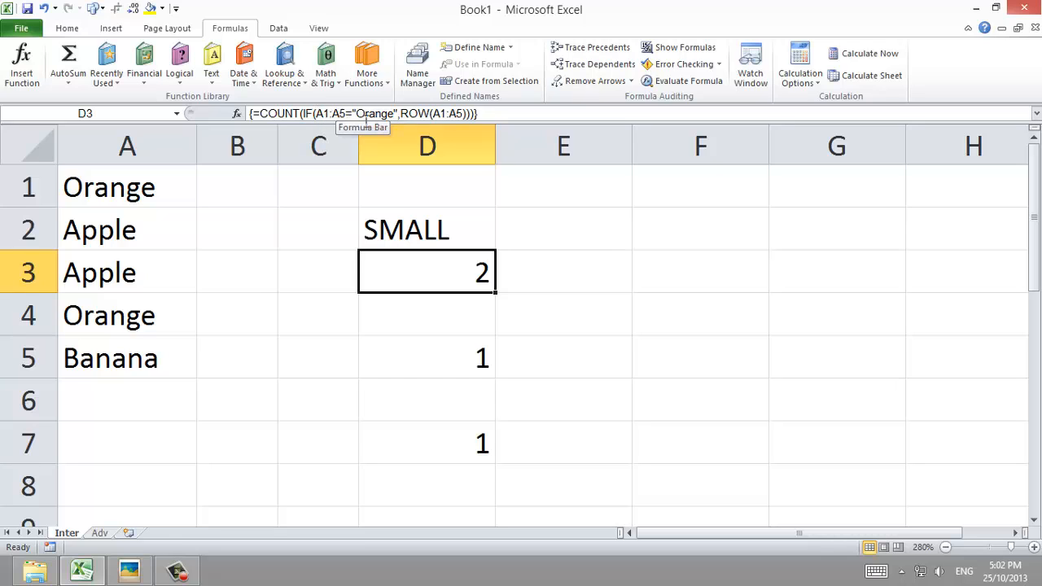
left_click(670, 81)
left_click_drag(503, 286, 660, 200)
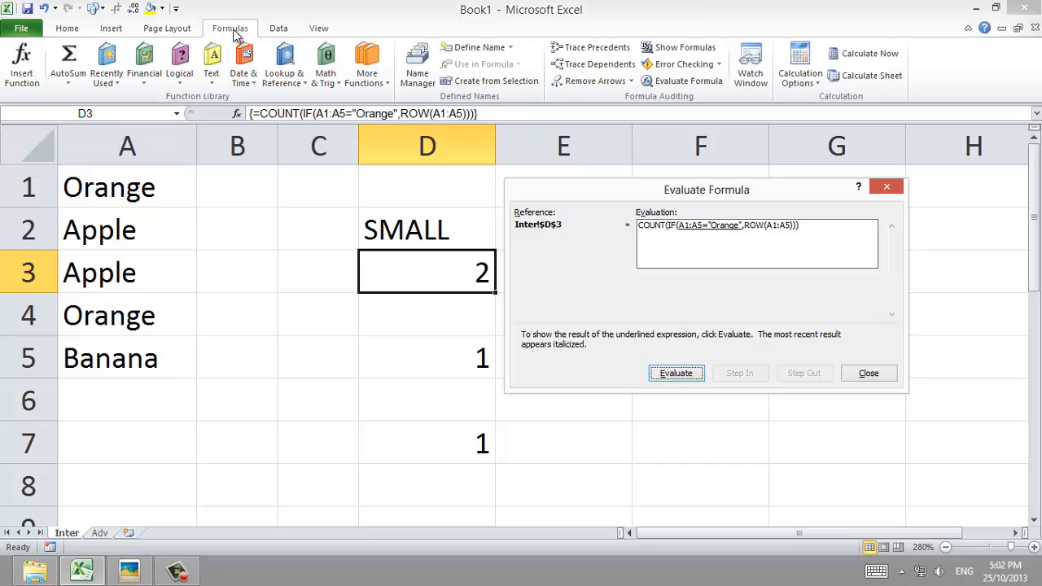
left_click(866, 373)
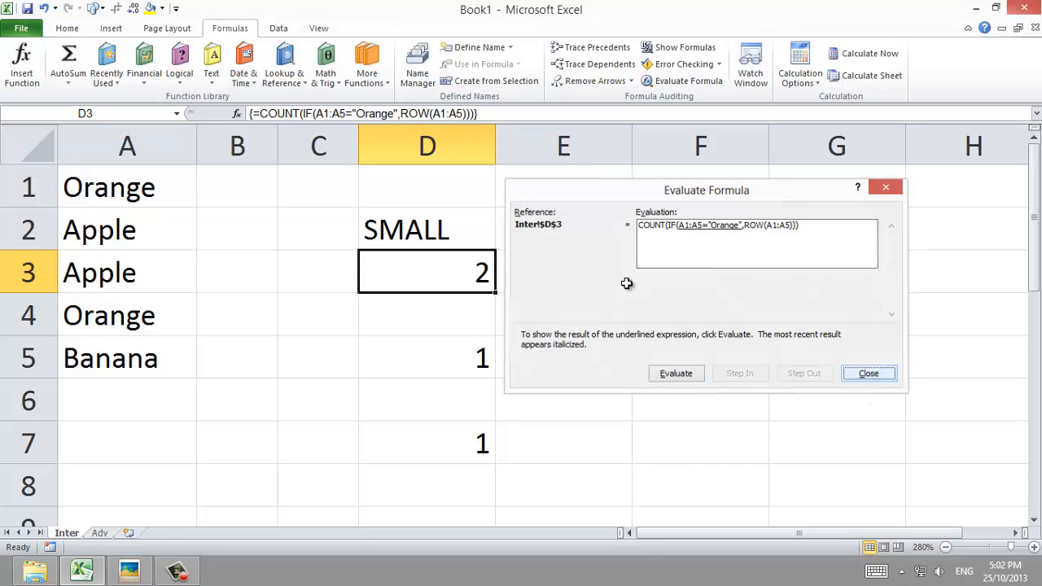
double_click(236, 32)
Evaluate the COUNT(IF(...)) array formula in D3 step by step through to its result, and close the evaluation
left_click(243, 30)
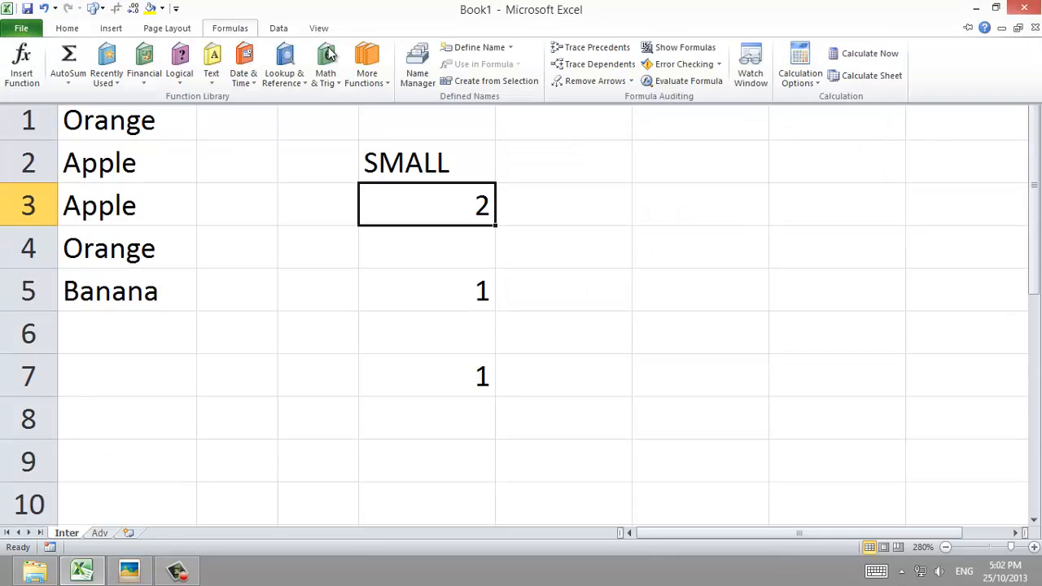
left_click(692, 81)
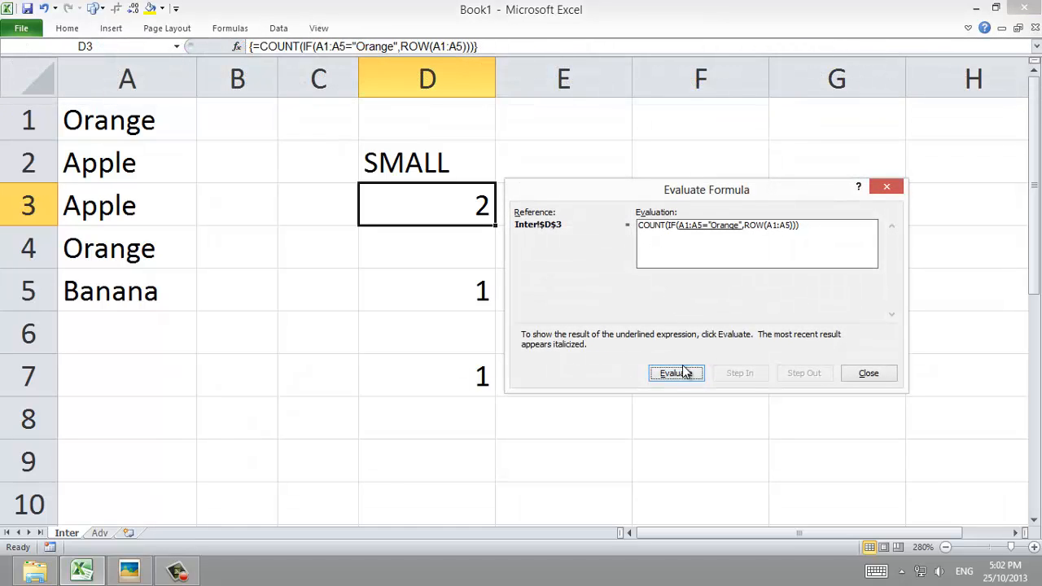
left_click_drag(636, 197, 644, 146)
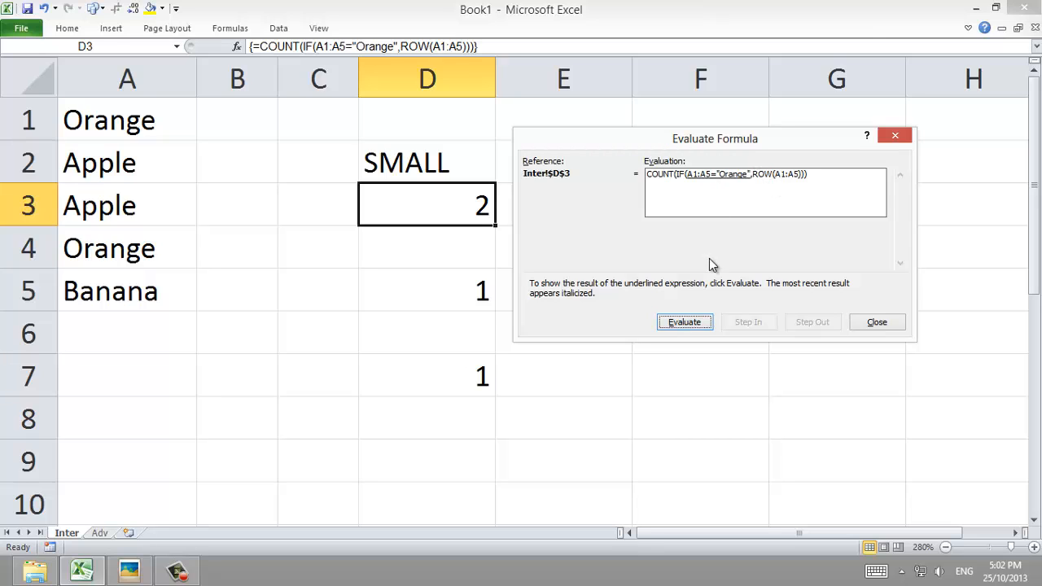
left_click(697, 324)
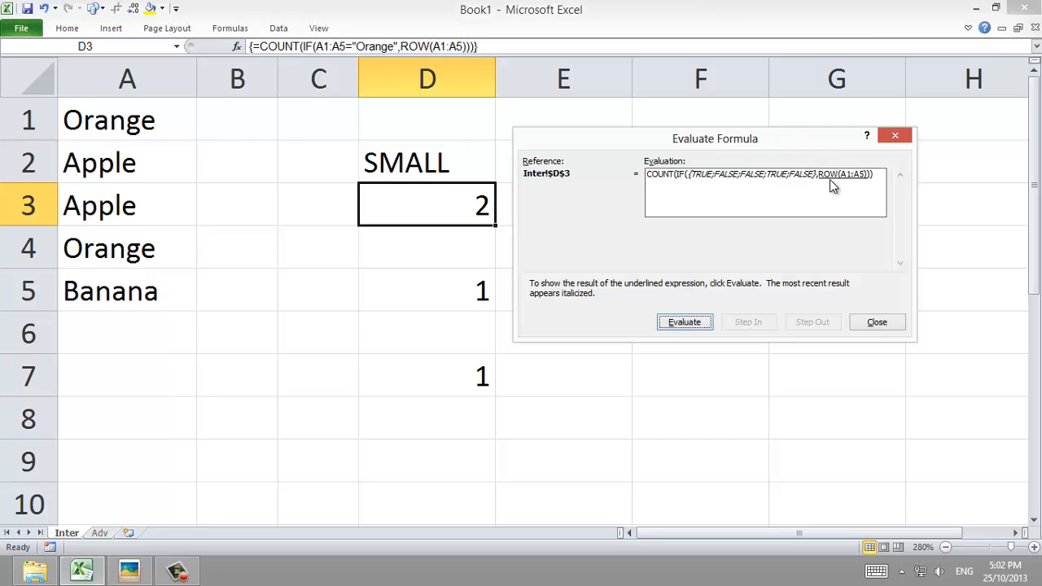
left_click(685, 323)
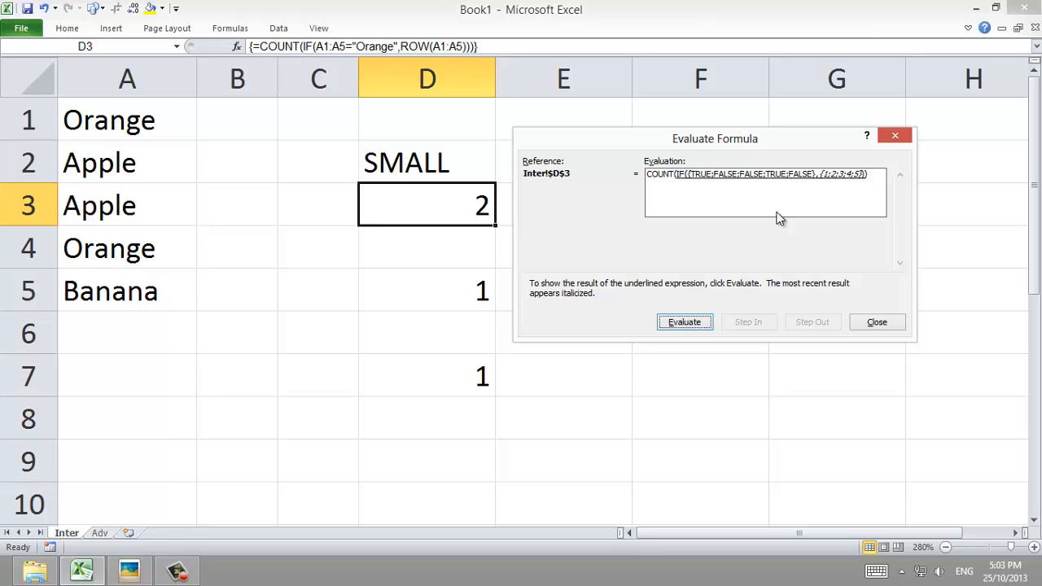
left_click(669, 324)
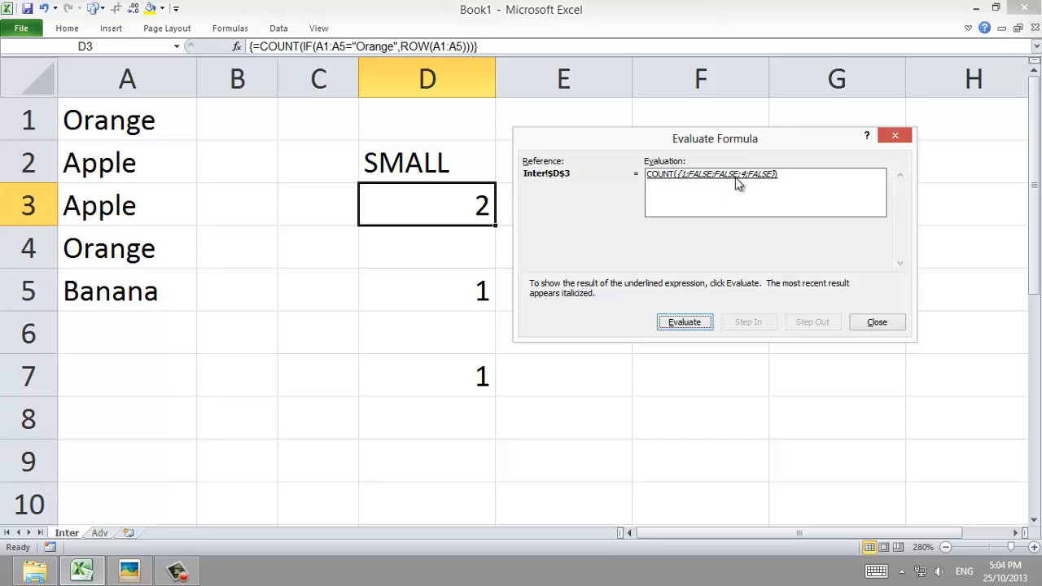
left_click(682, 322)
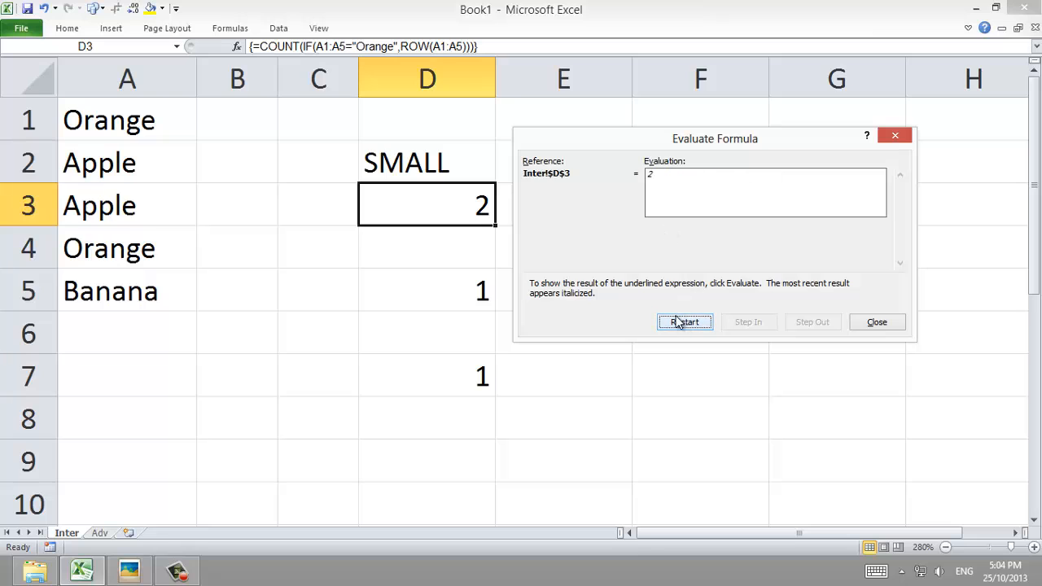
left_click(879, 323)
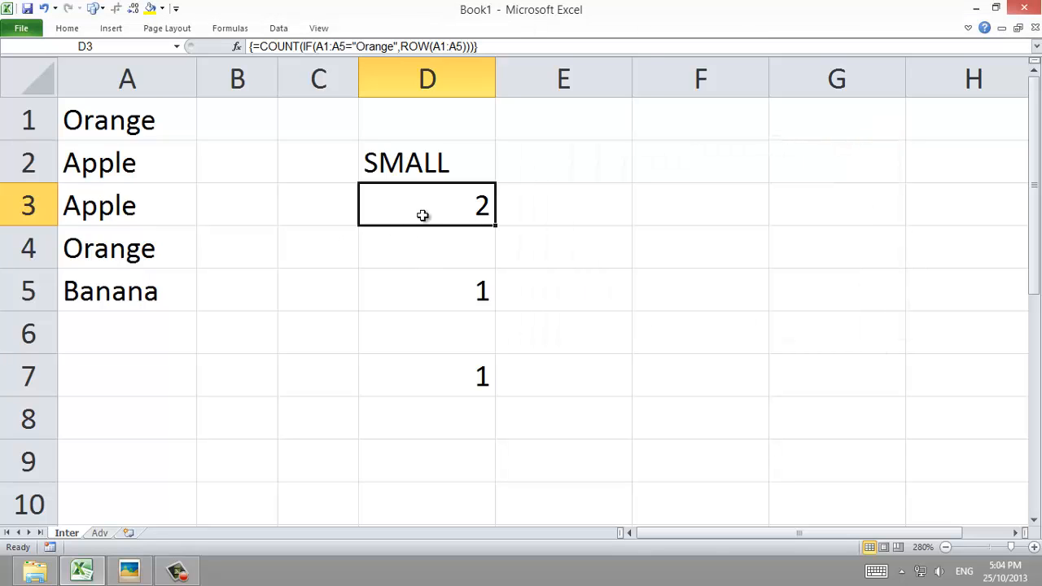
Review the SMALL formulas in D5 and D7, highlighting the array constant and the k argument in D7
left_click(433, 294)
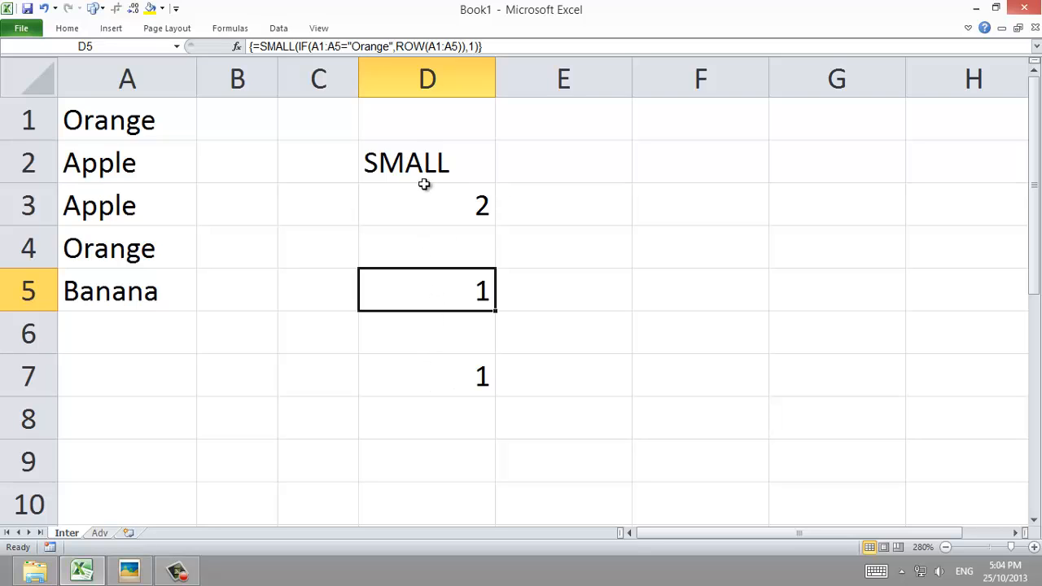
left_click(416, 381)
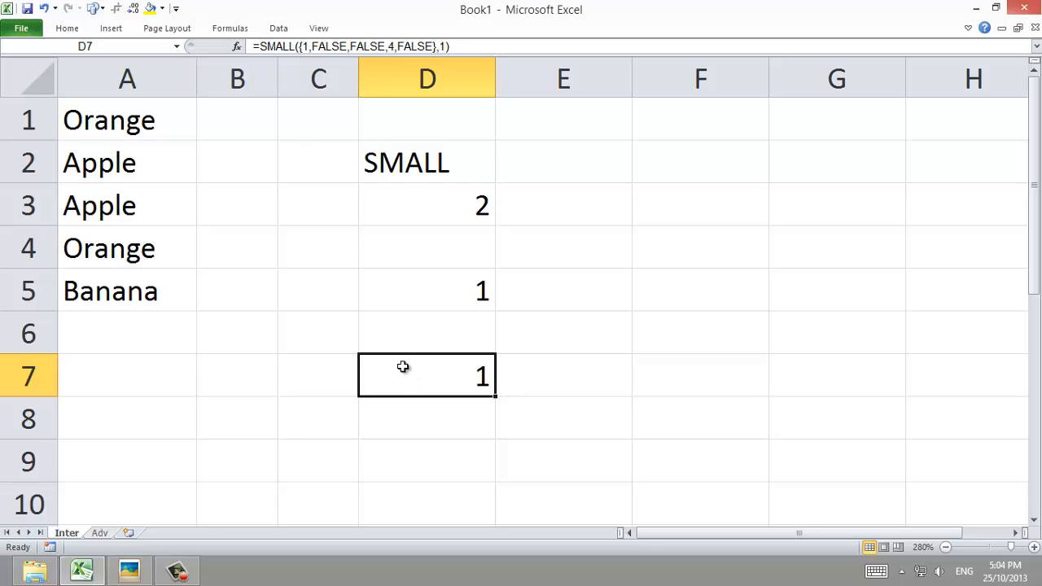
double_click(397, 371)
left_click_drag(477, 375, 784, 376)
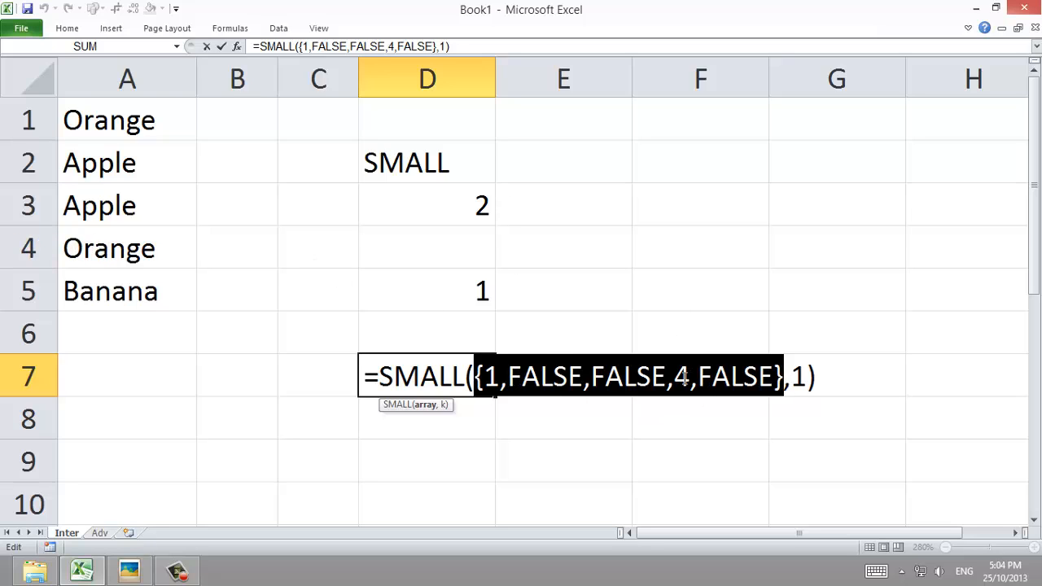
double_click(798, 376)
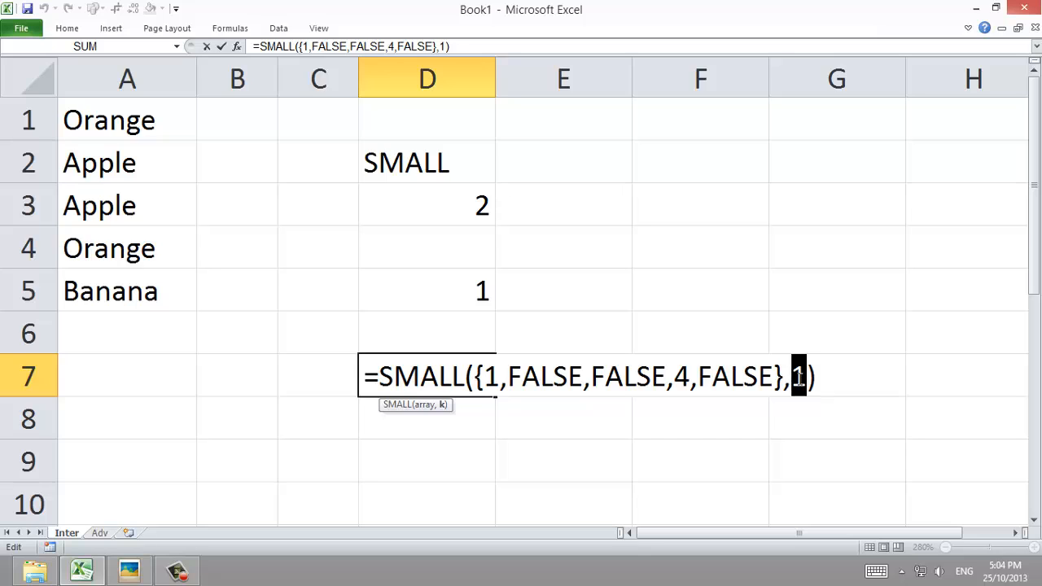
key("Return")
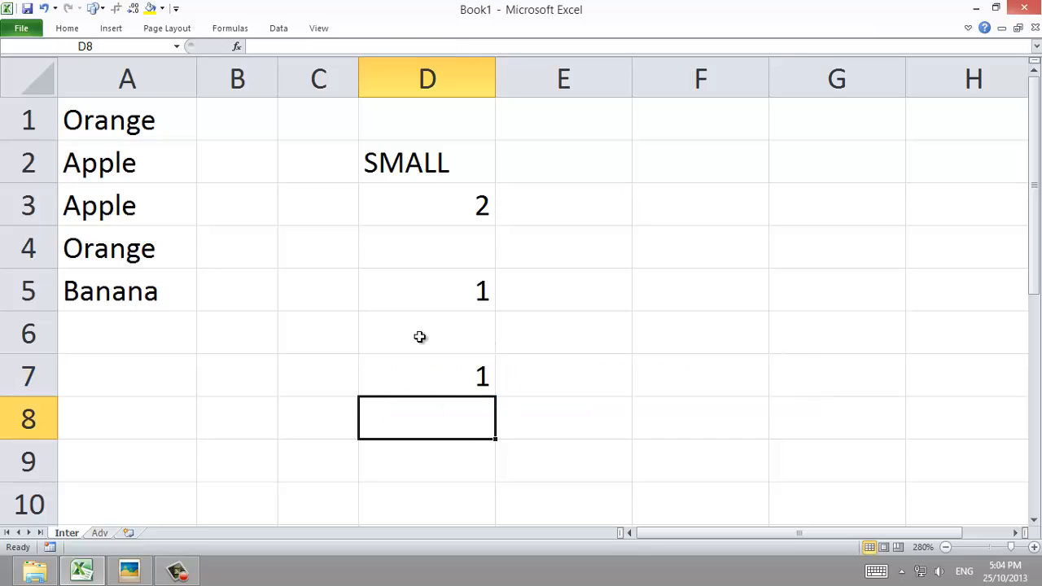
Set the k argument of the SMALL formula in D7 to 2
left_click(412, 367)
double_click(412, 367)
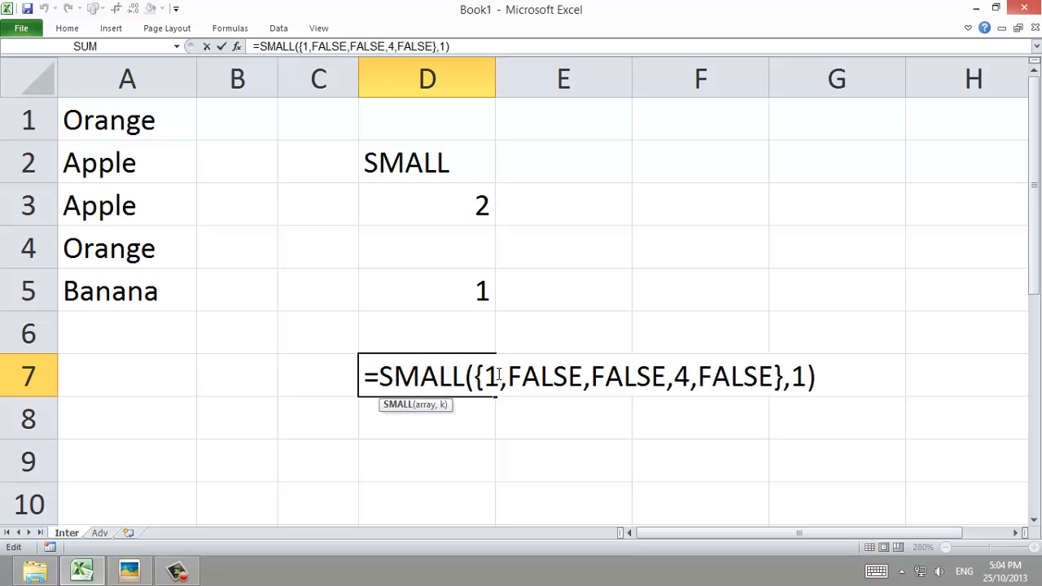
left_click_drag(783, 376, 478, 398)
left_click_drag(477, 377, 784, 377)
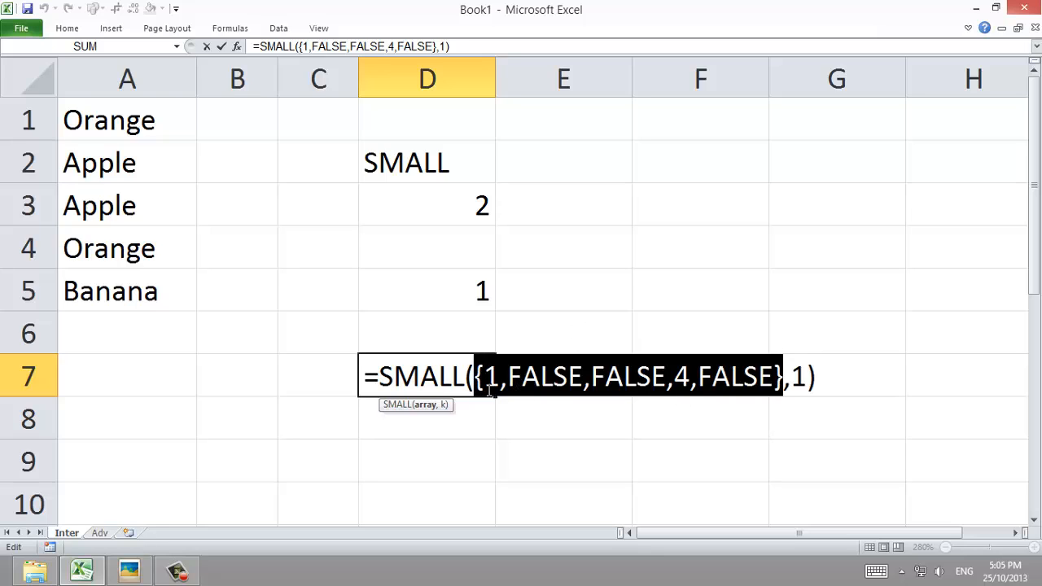
double_click(798, 376)
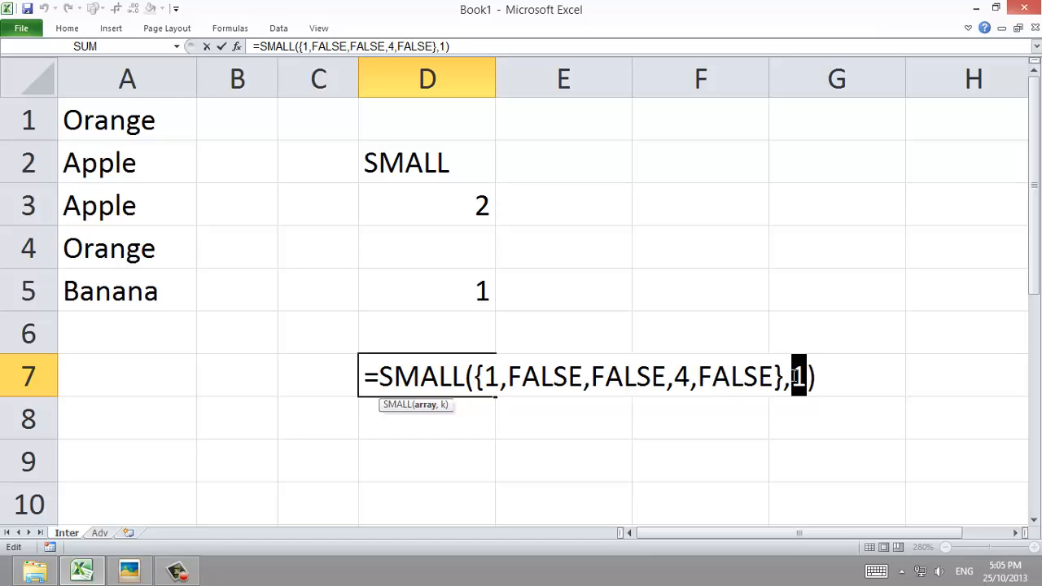
type("2")
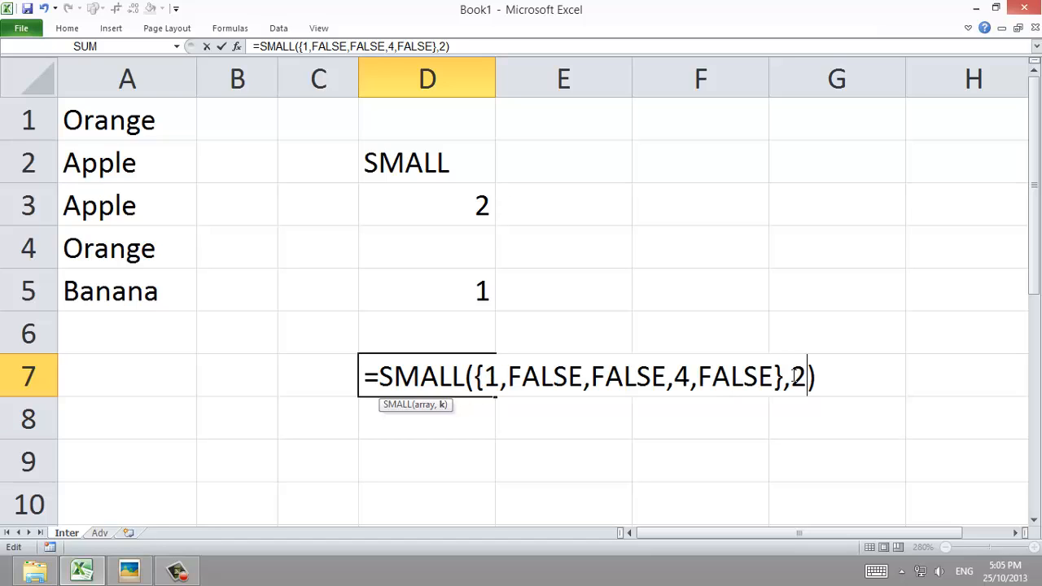
key("Return")
Inspect the D7 formula against its result, highlighting the fourth element of the array constant
left_click(479, 380)
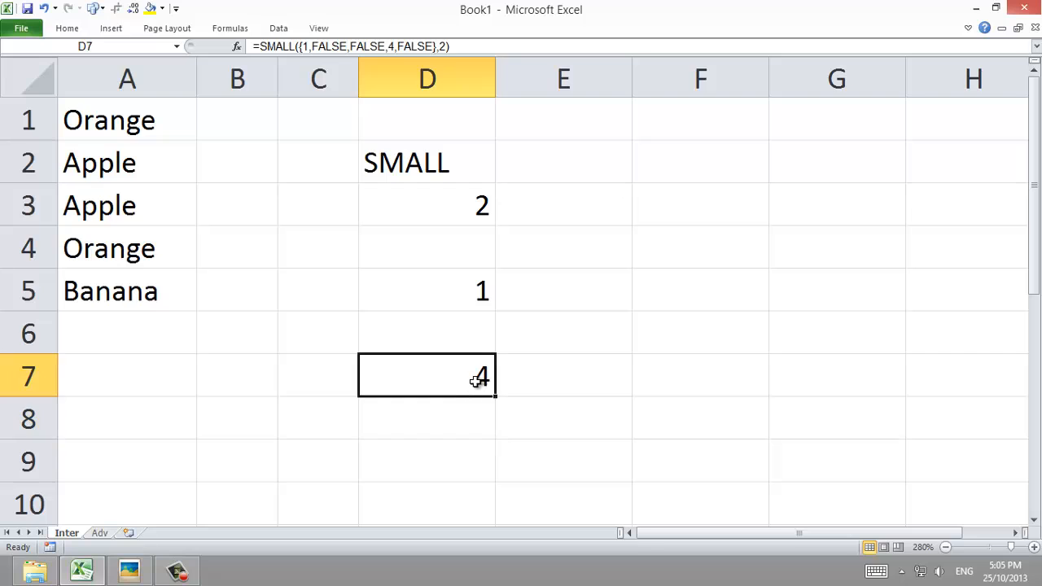
double_click(478, 380)
double_click(683, 376)
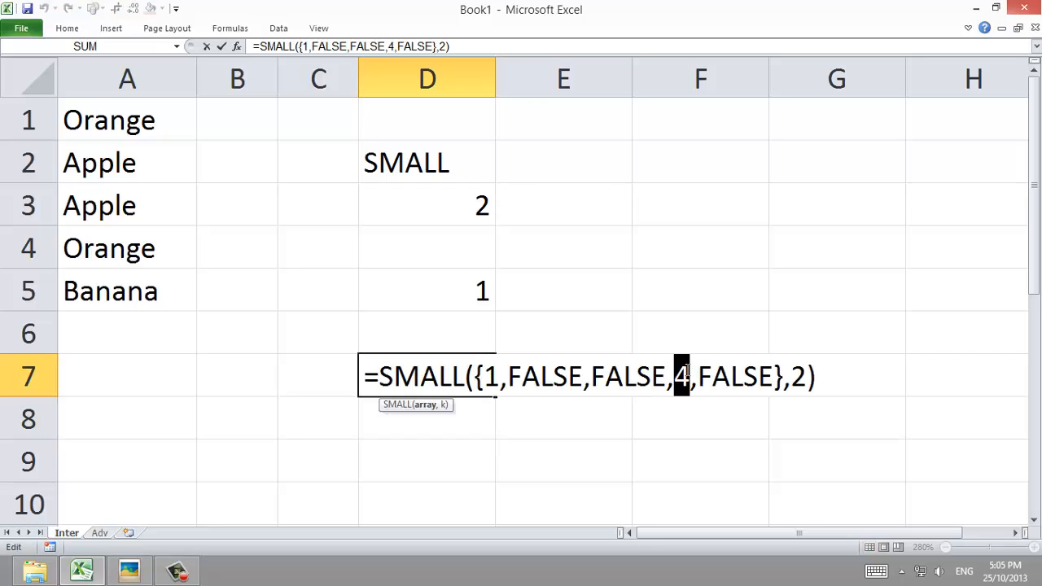
key("Return")
left_click(371, 363)
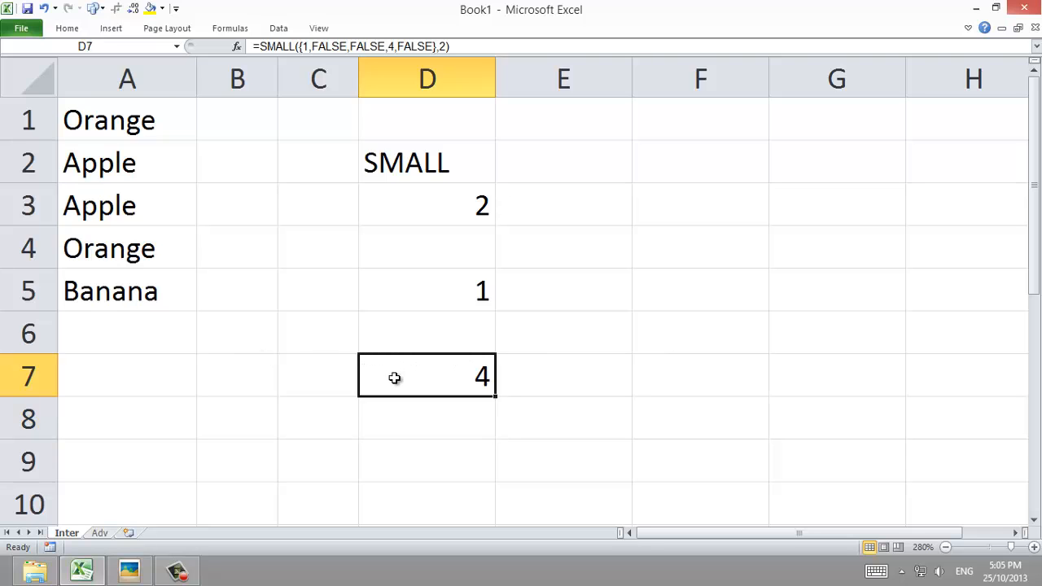
double_click(397, 380)
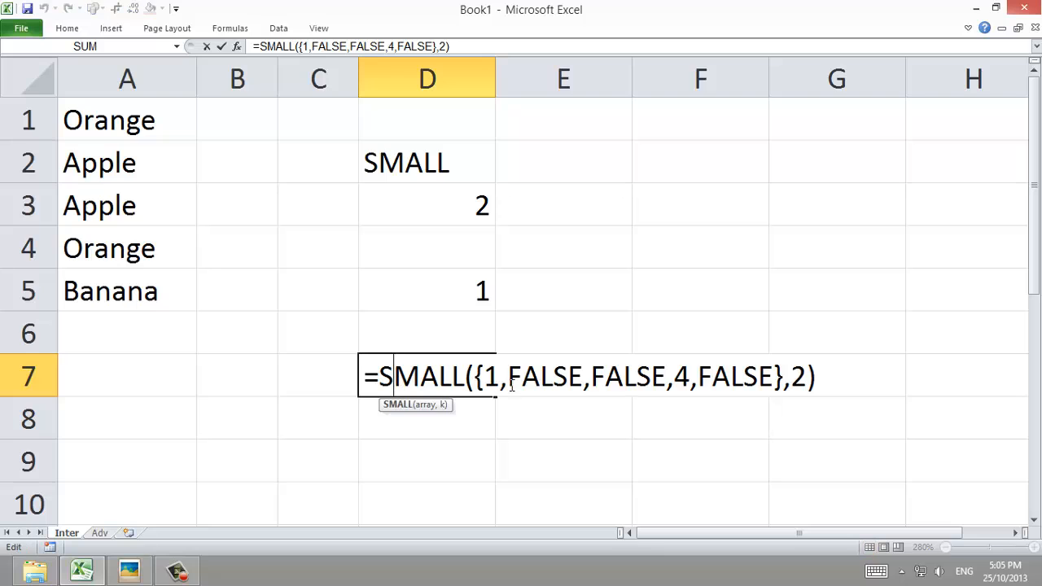
key("Return")
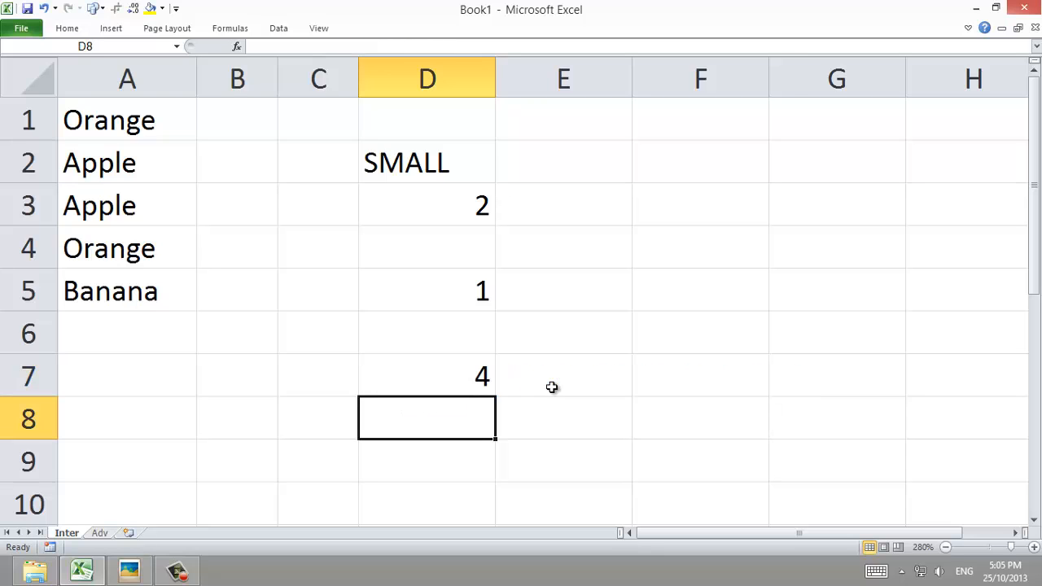
left_click(505, 383)
left_click(476, 379)
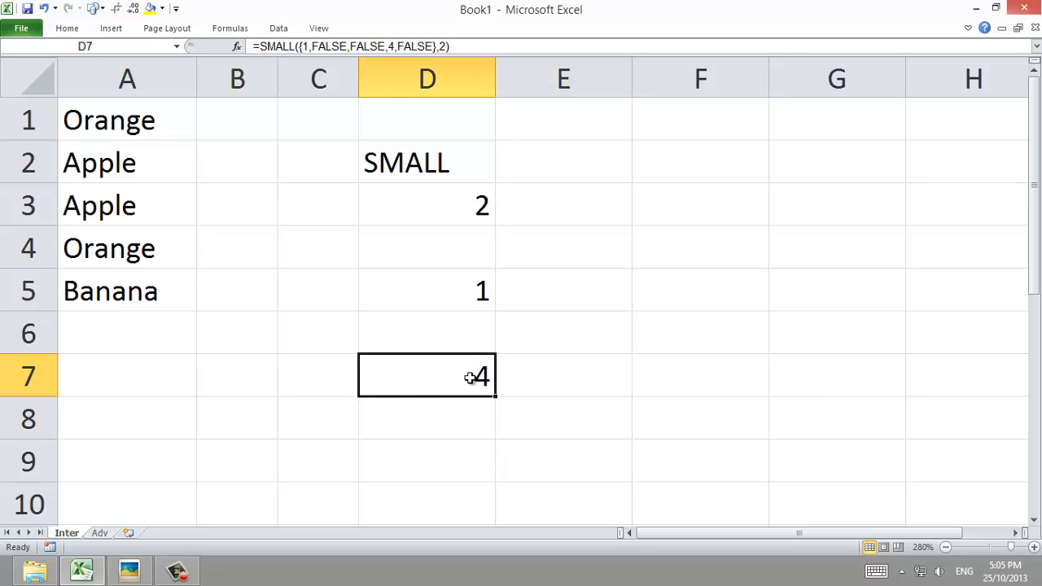
Compare the IF expression used as the array argument in D5 with the array constant in D7, leaving both formulas as they are
left_click(450, 291)
double_click(432, 296)
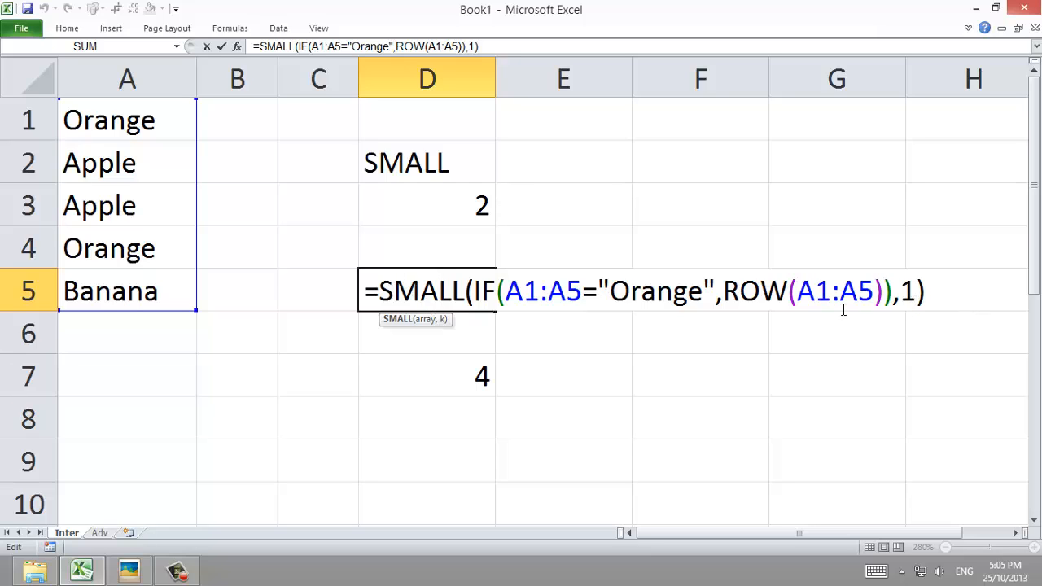
key("ctrl+shift+Return")
double_click(376, 294)
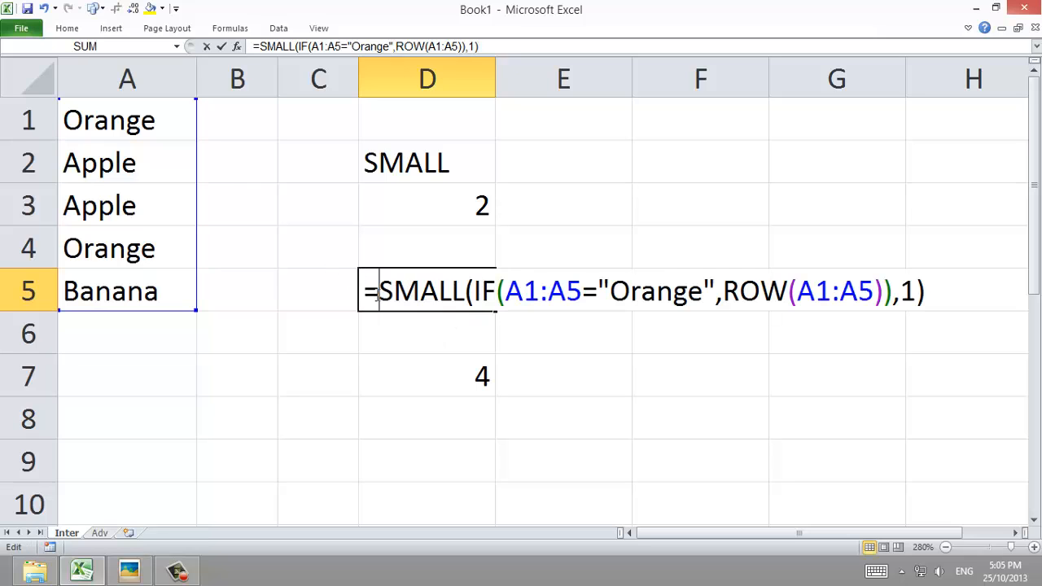
left_click_drag(901, 293, 473, 295)
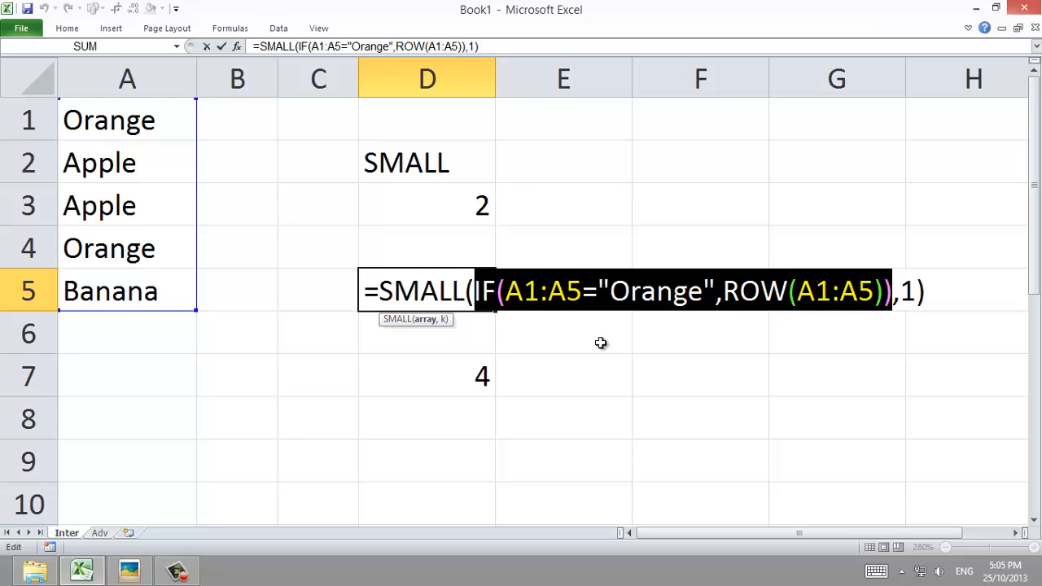
key("Escape")
left_click(437, 384)
double_click(438, 381)
left_click_drag(482, 378, 787, 382)
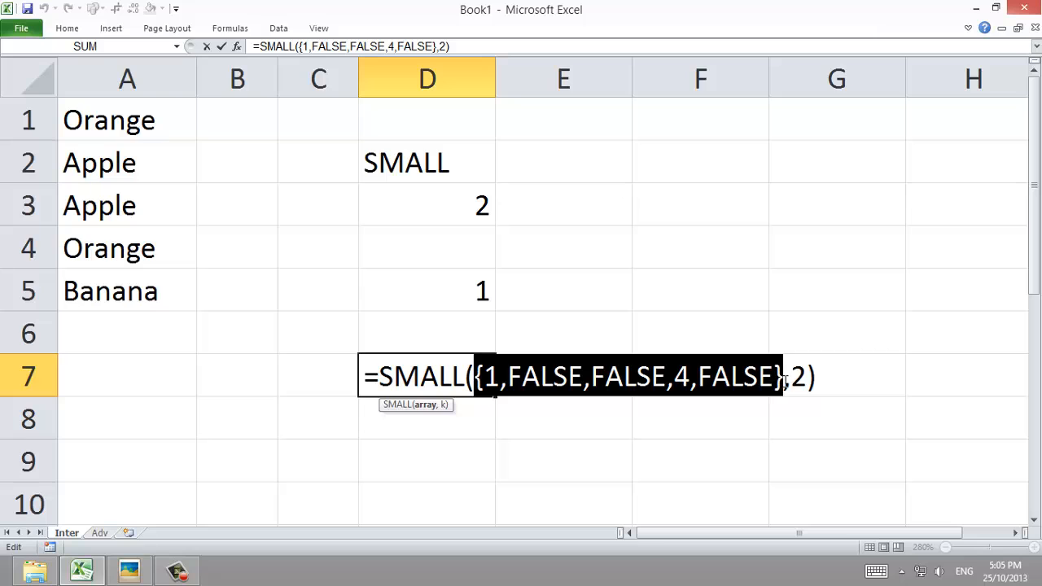
key("Escape")
Set the k argument of the SMALL formula in D5 to 2 and enter it as an array formula
left_click(465, 298)
double_click(465, 298)
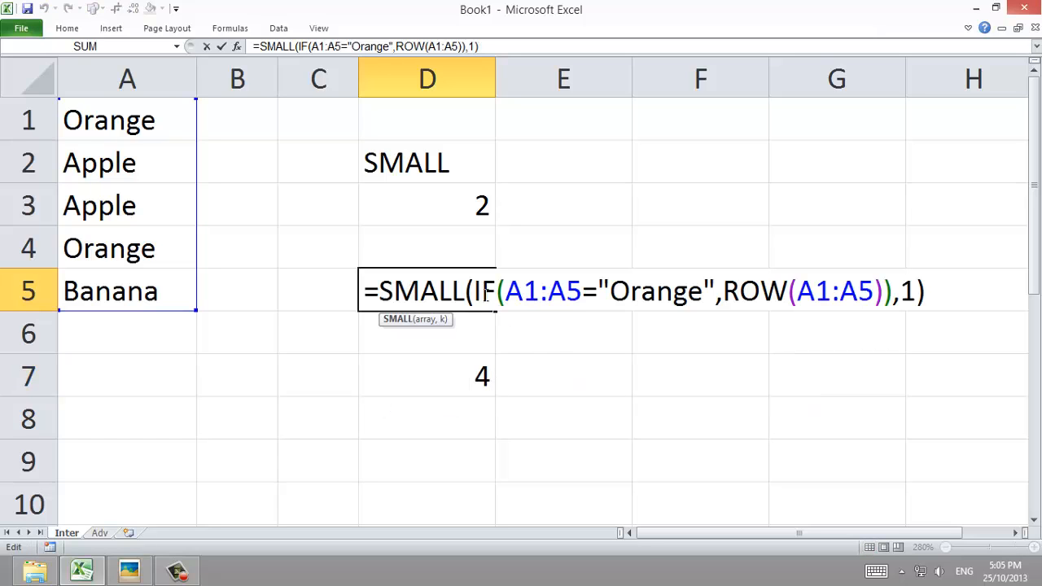
double_click(909, 287)
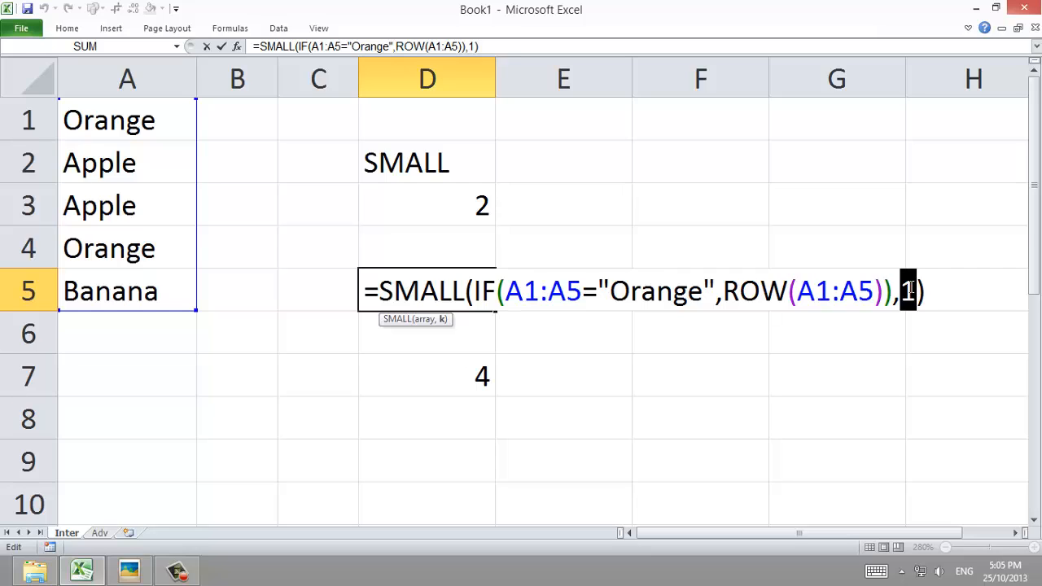
type("2")
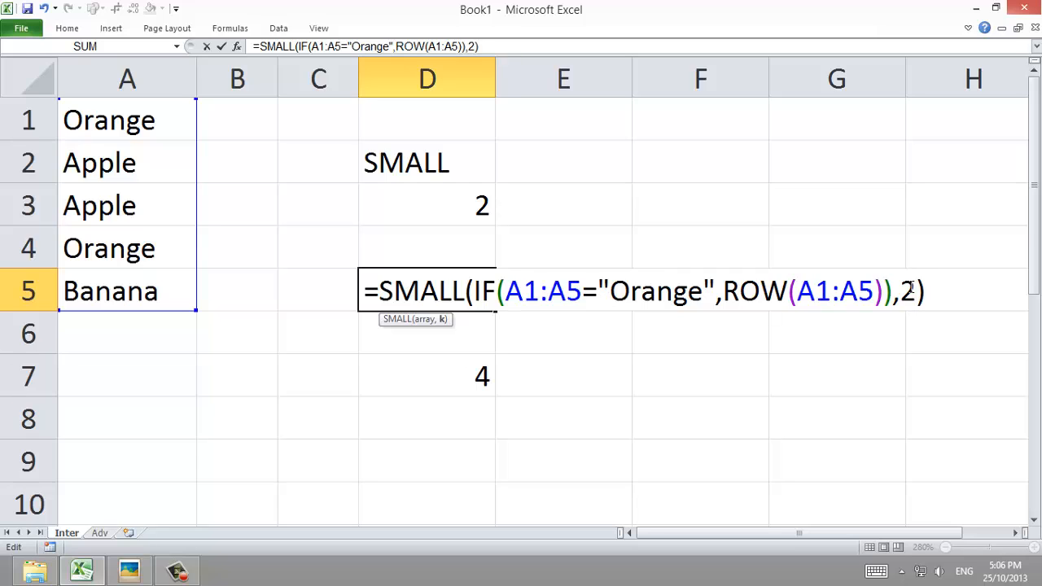
key("ctrl+shift+Return")
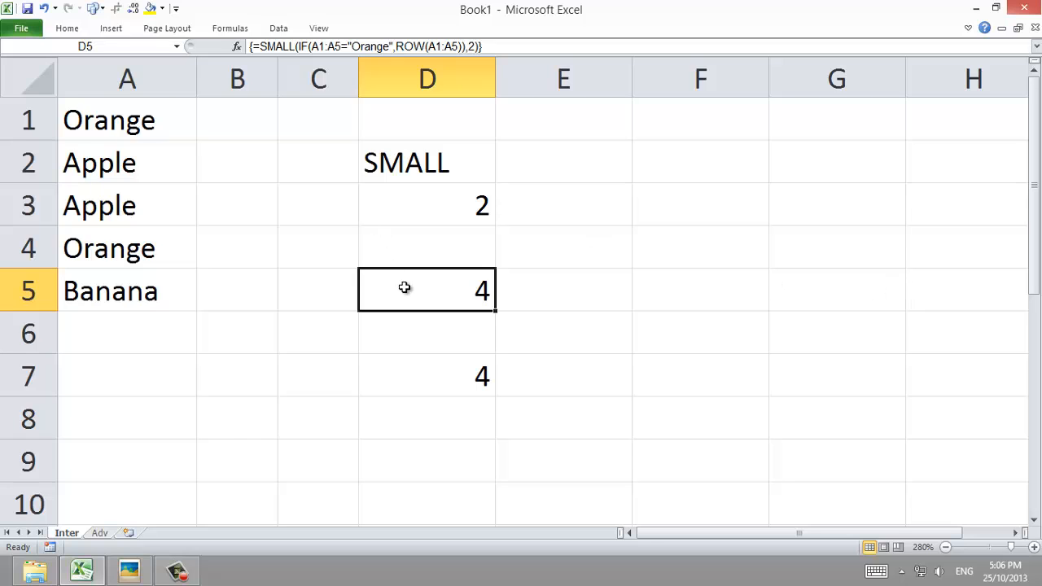
Try entering the D5 SMALL formula as an ordinary formula, and re-enter it as an array formula
double_click(416, 291)
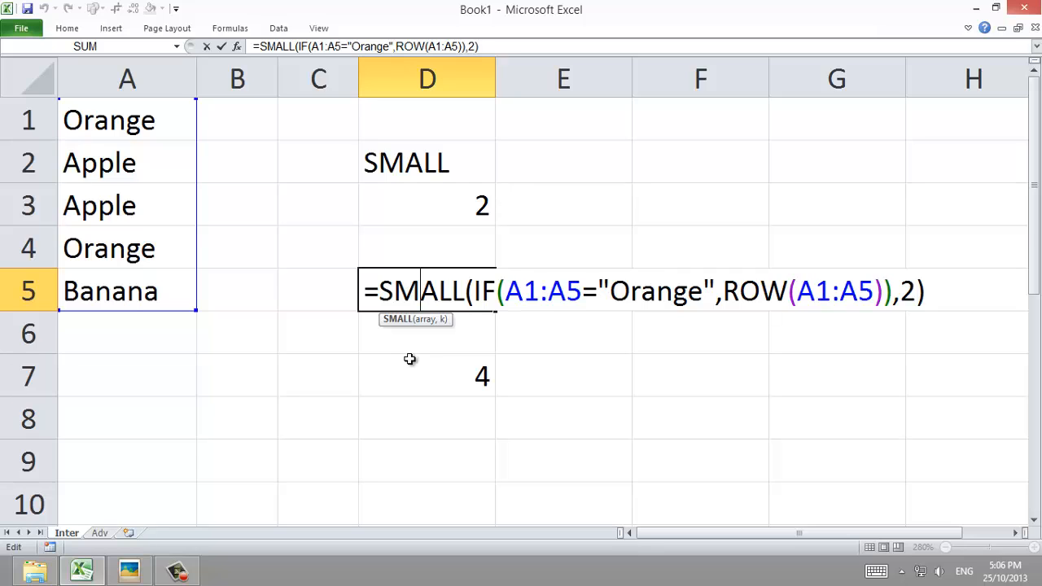
key("Return")
left_click(409, 289)
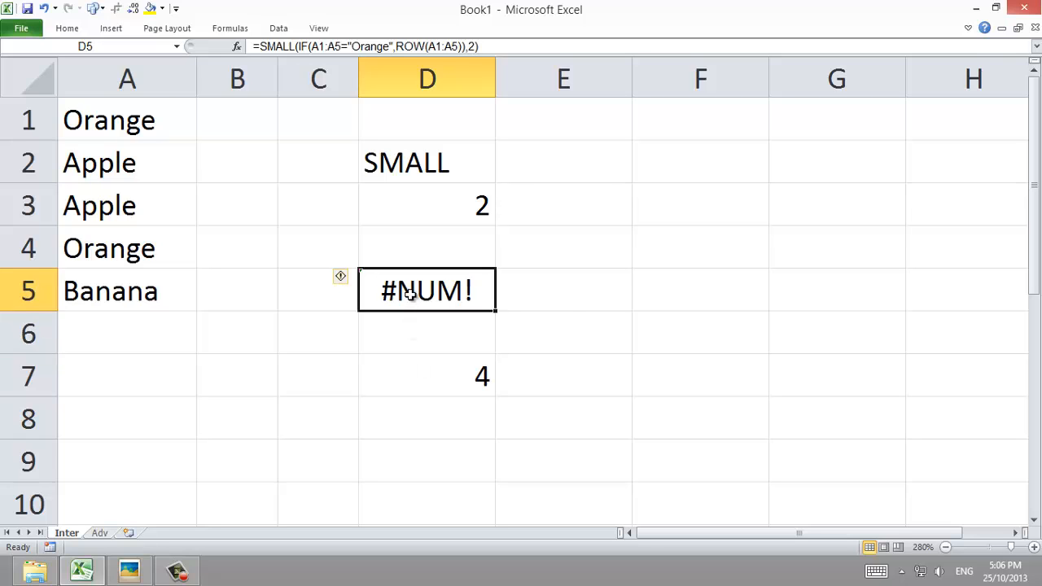
double_click(412, 293)
key("ctrl+shift+Return")
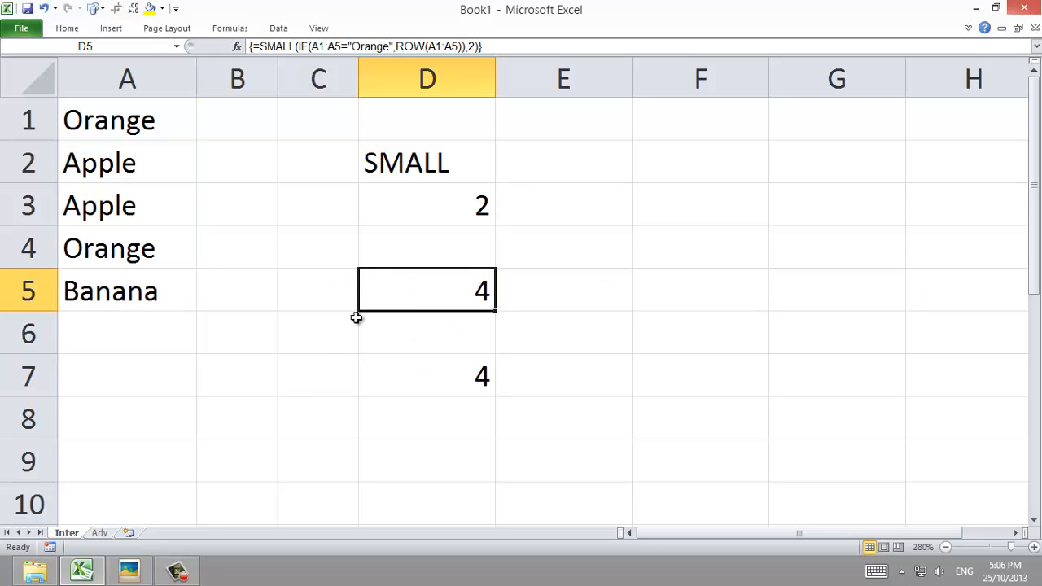
Switch to the Adv sheet and examine the column B values beside the rows labelled Orange
left_click(100, 534)
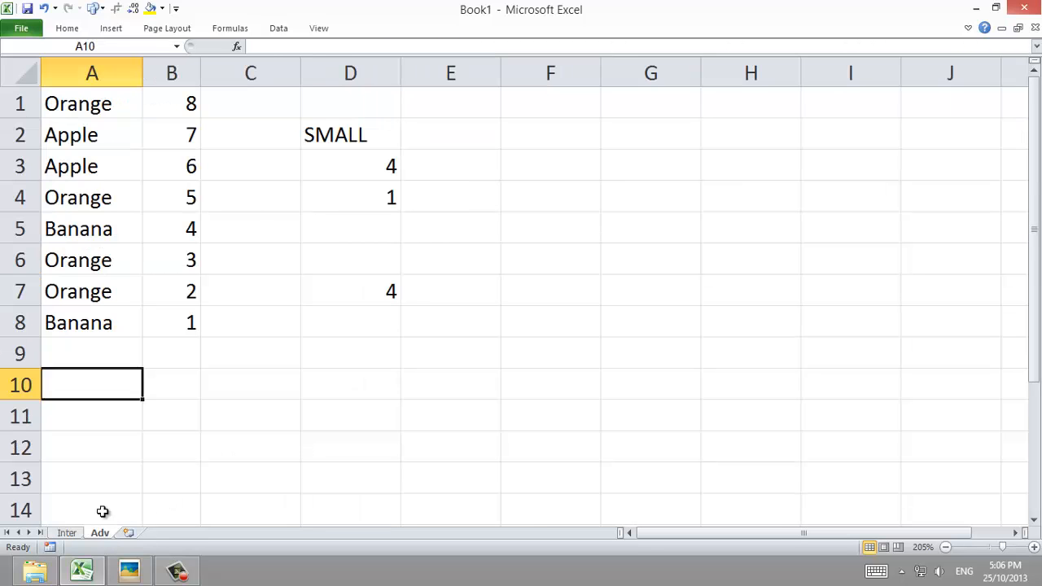
left_click(179, 100)
left_click(179, 206)
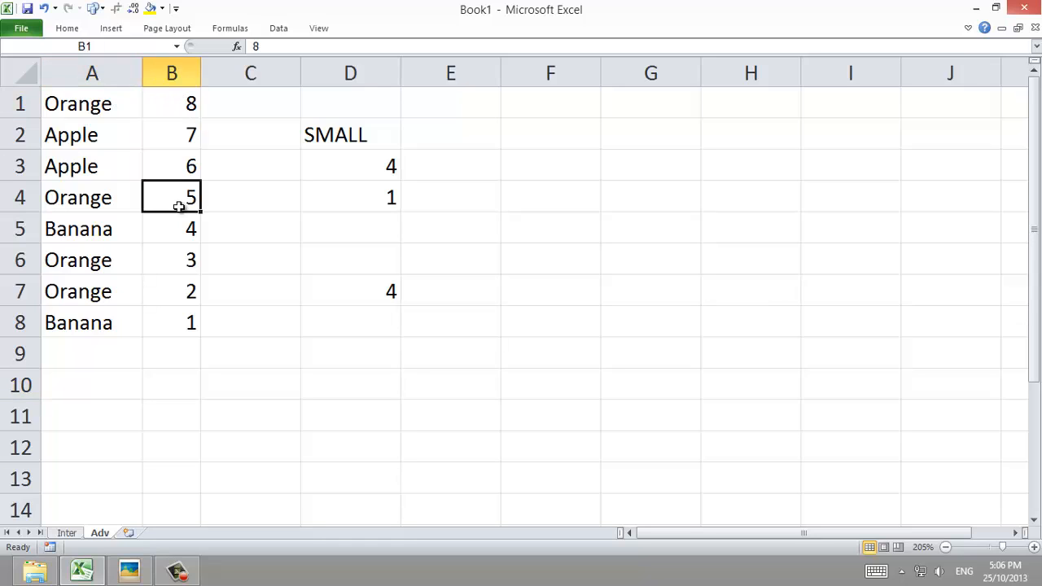
left_click(176, 283)
left_click(179, 199)
left_click(174, 110)
left_click(169, 208)
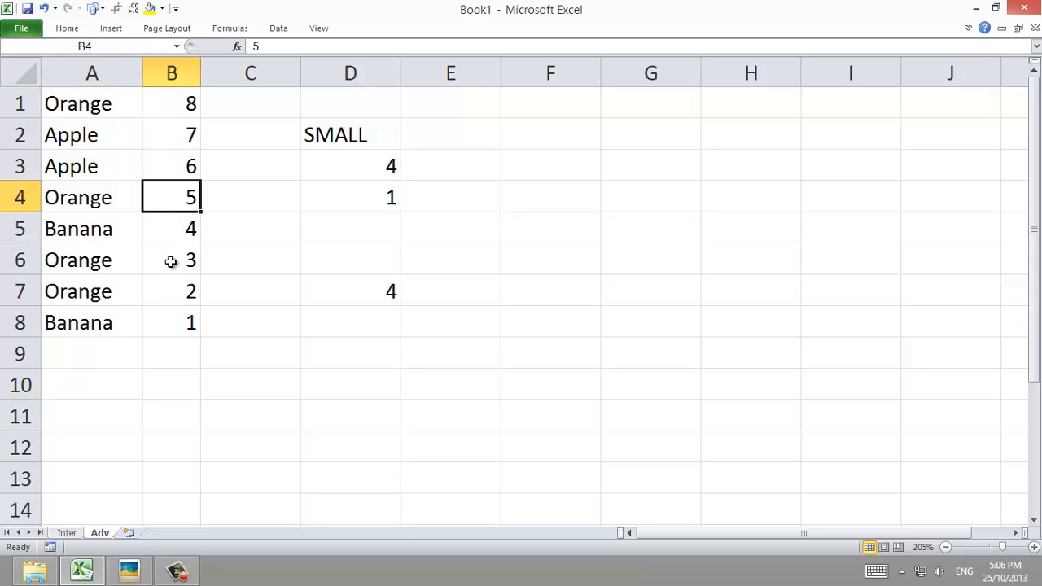
left_click(162, 305)
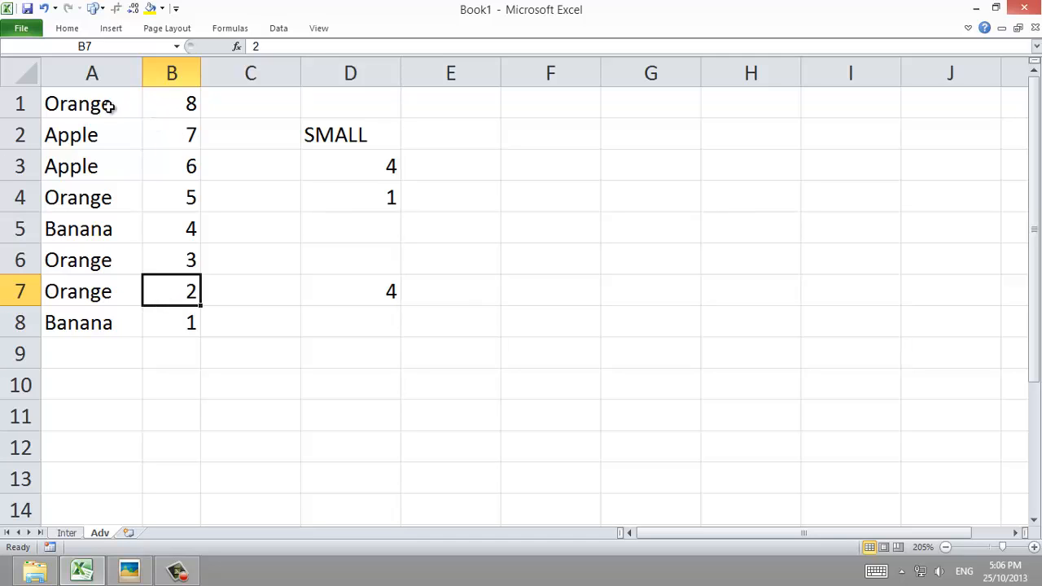
left_click(177, 107)
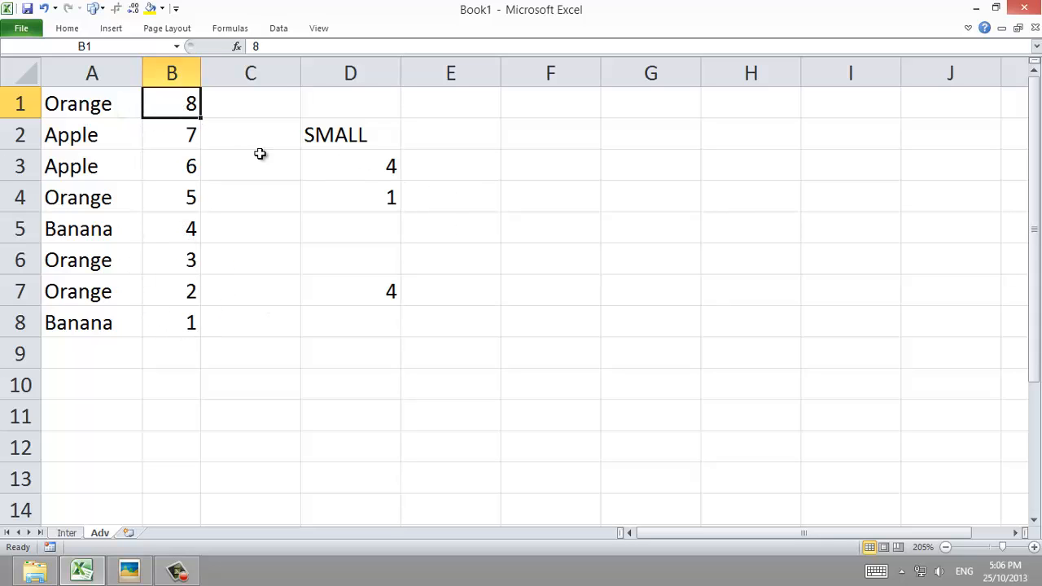
Enter the sample results 8, 5 and 2 in F3:F5 and label them Orange in F2
left_click(527, 168)
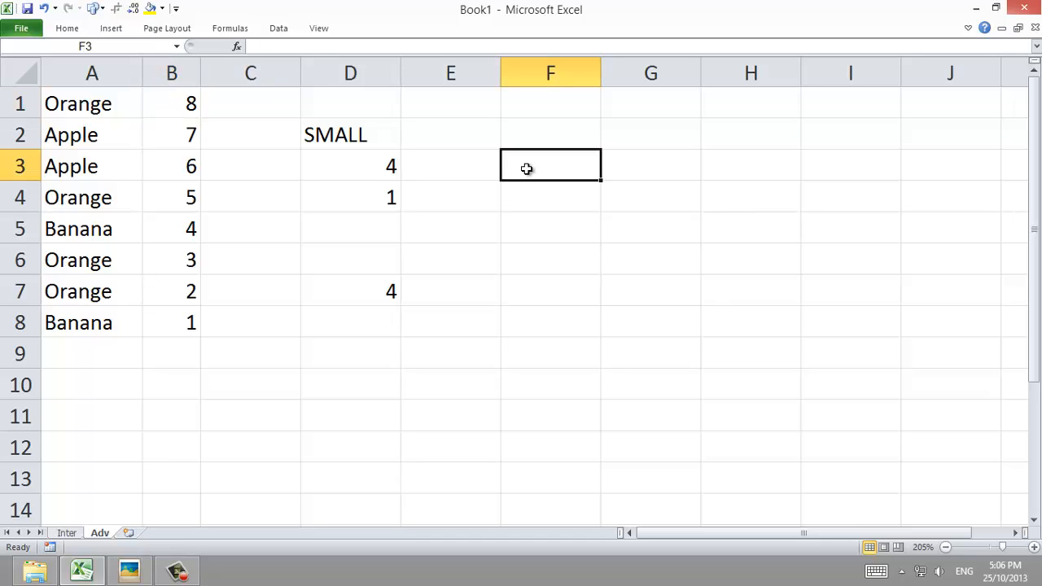
type("8")
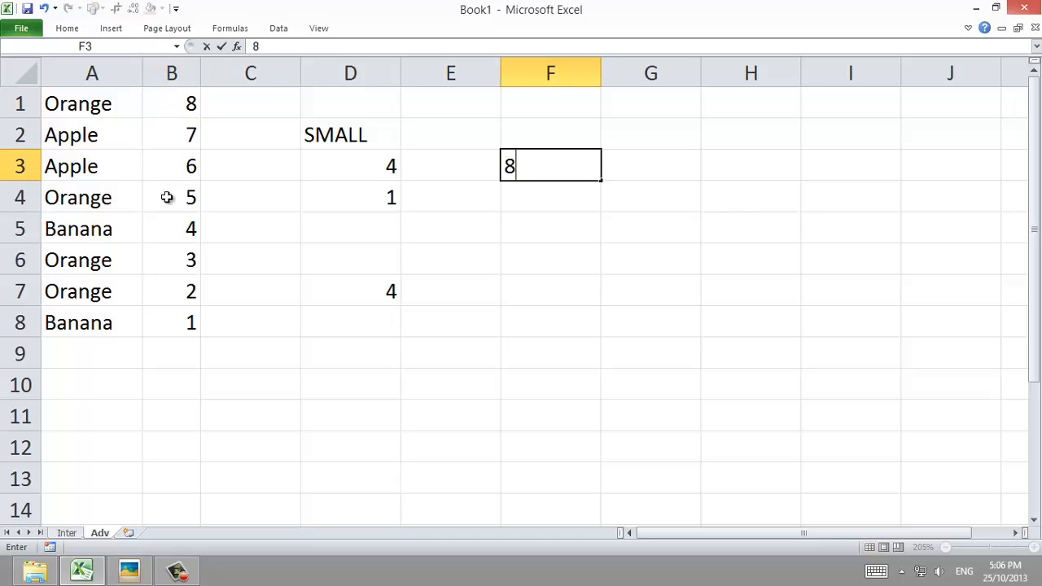
left_click(566, 203)
type("5")
left_click(532, 233)
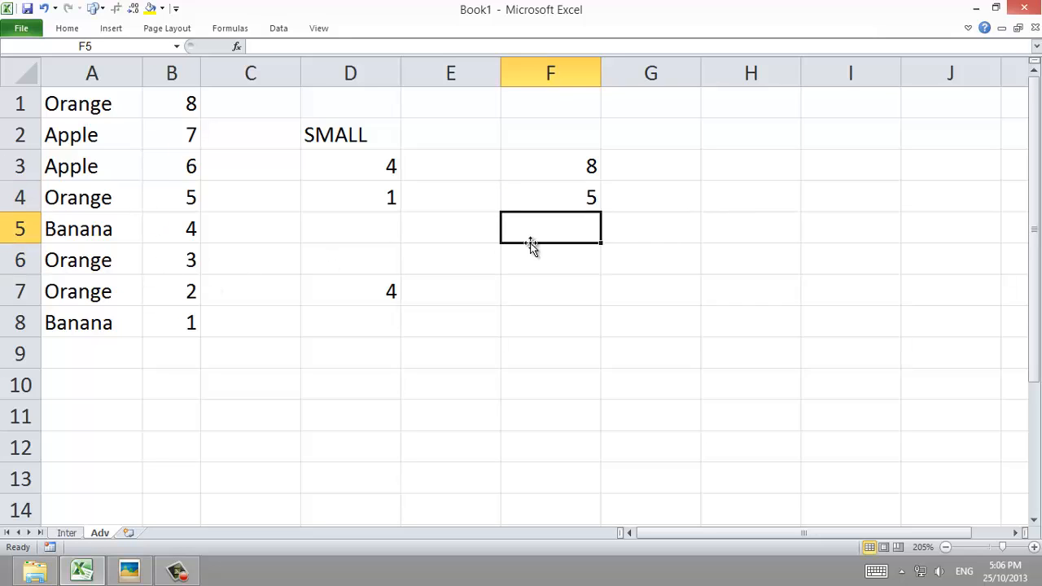
type("2")
left_click(552, 296)
left_click(549, 132)
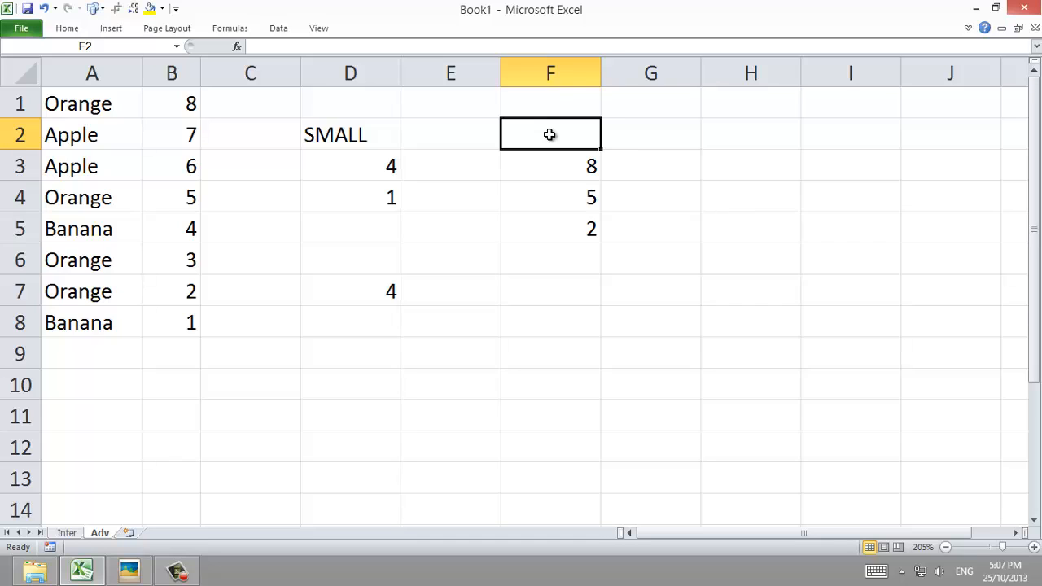
type("Orange")
key("Return")
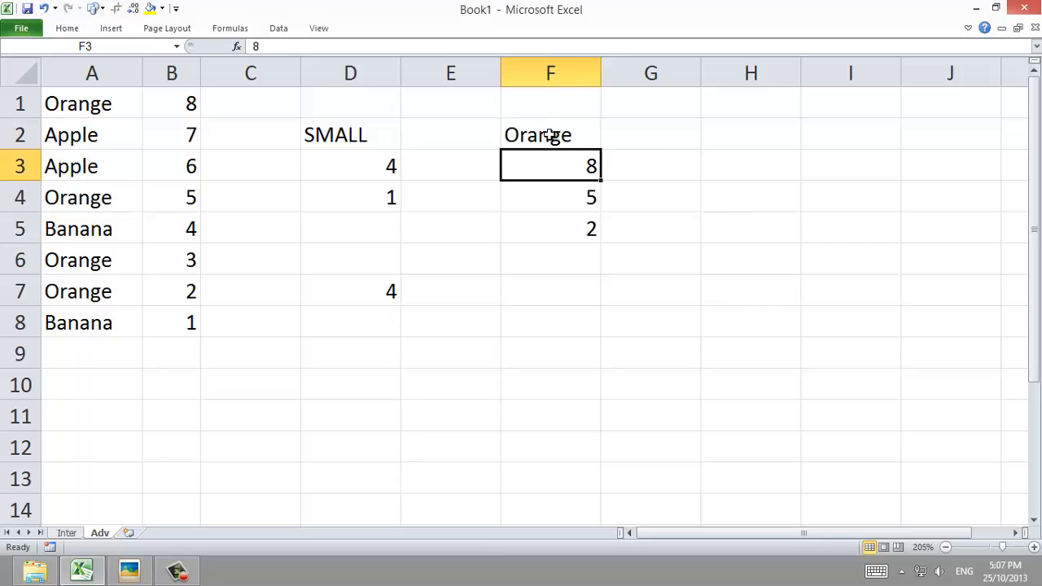
Highlight the Orange sample results in column F and the existing SMALL block in column D for comparison
left_click_drag(550, 172, 549, 224)
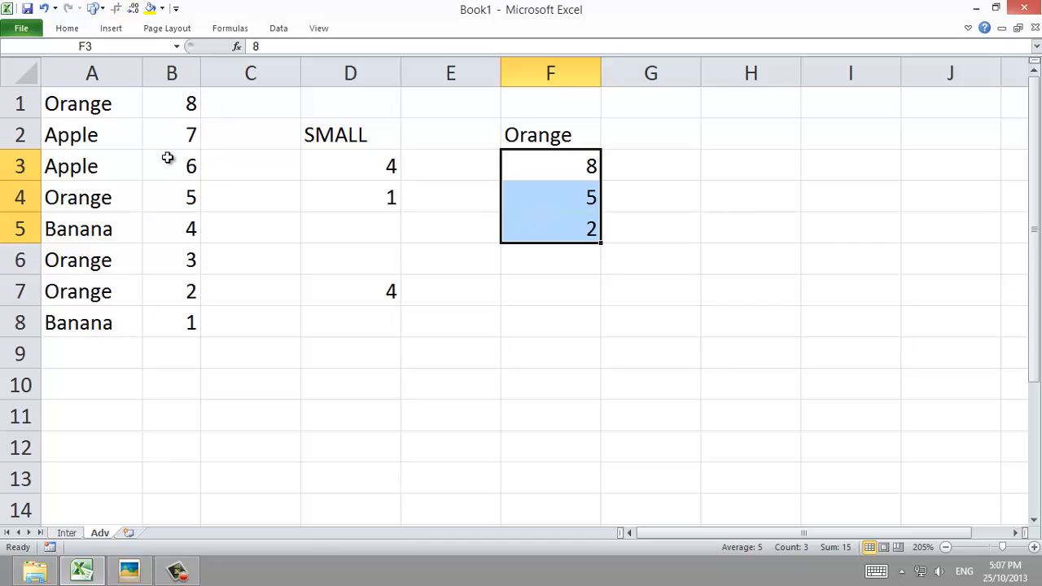
left_click(570, 133)
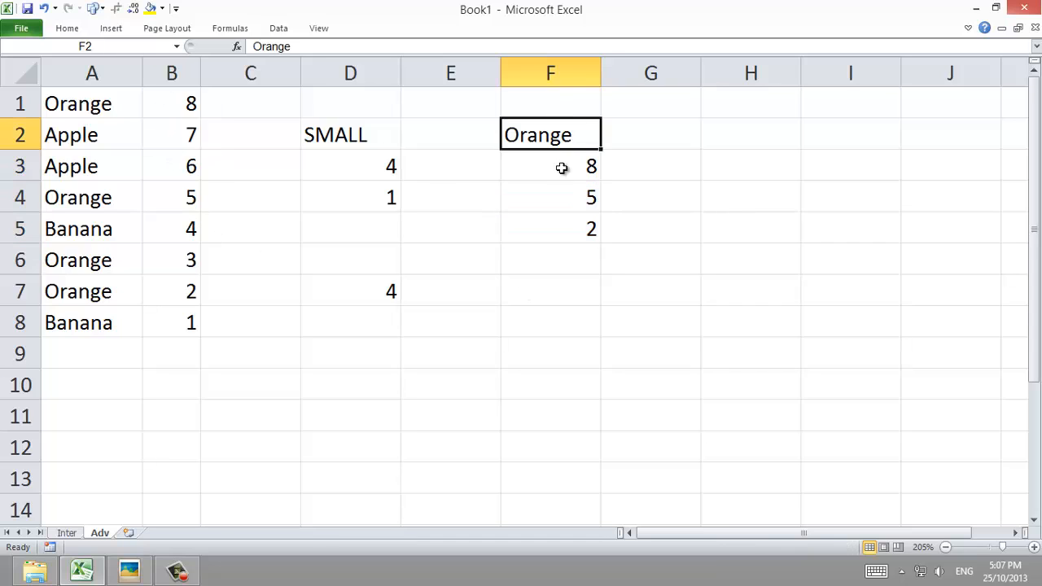
left_click_drag(562, 168, 561, 226)
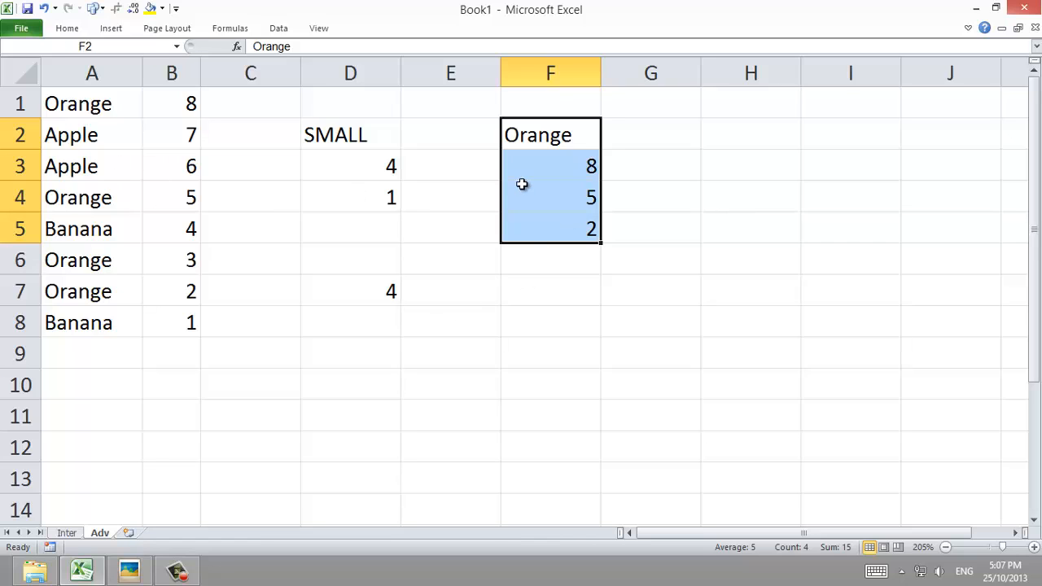
left_click_drag(521, 184, 530, 236)
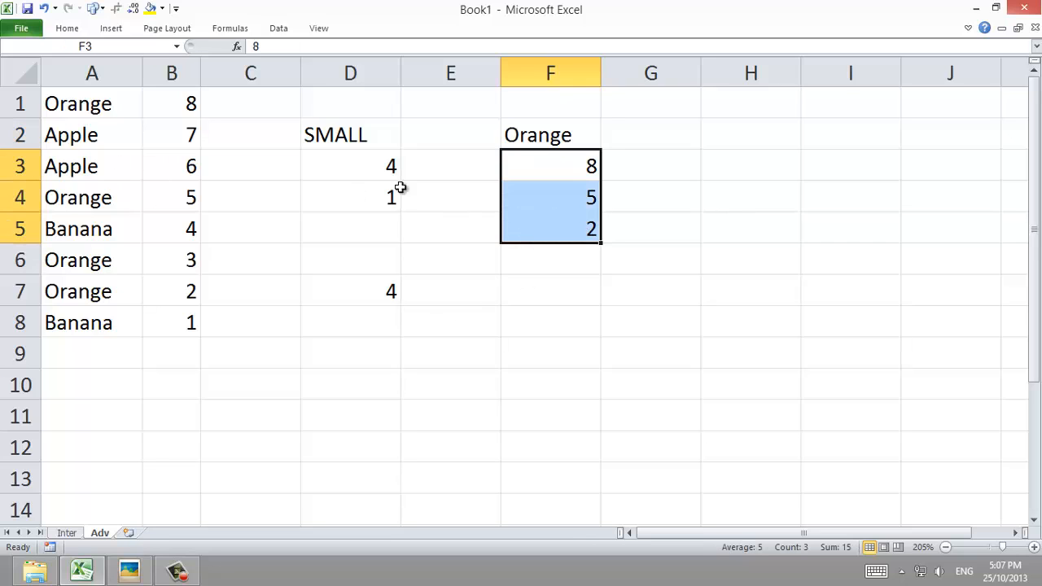
left_click(314, 128)
left_click_drag(314, 128, 351, 277)
Change the F2 label to Apple and clear the sample results in F3:F5
left_click(545, 139)
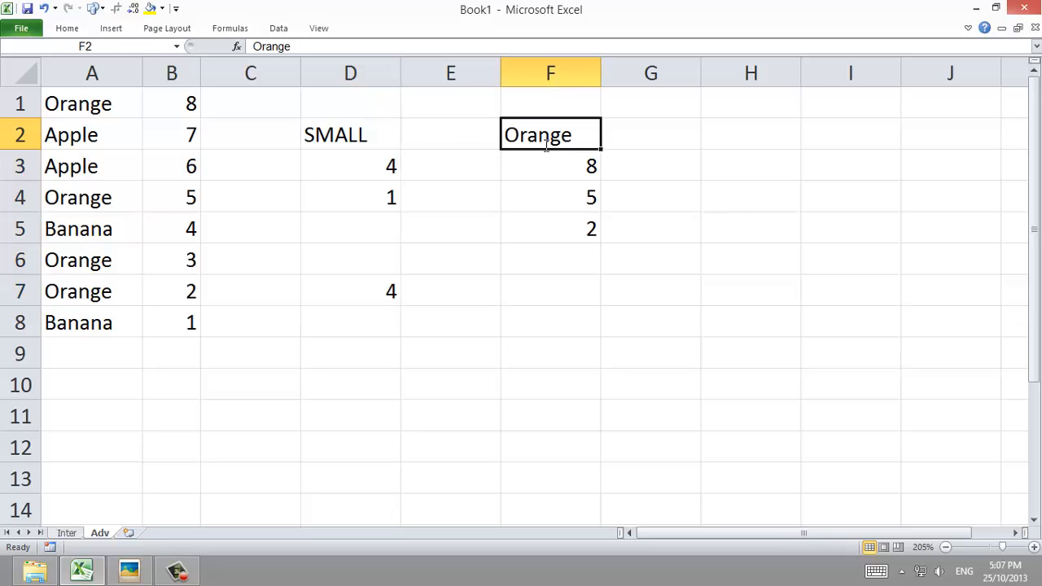
type("Apple")
key("Return")
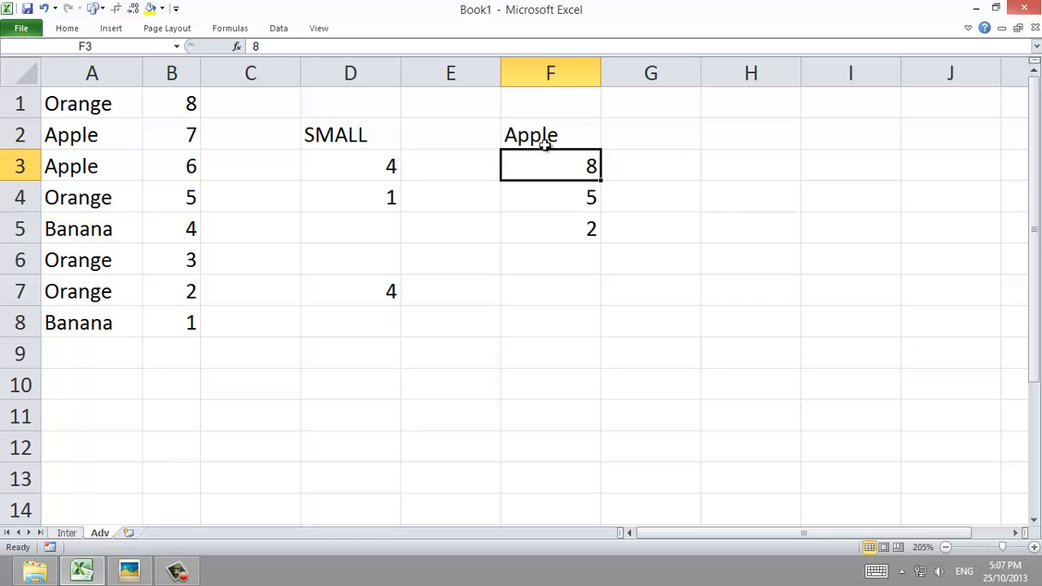
left_click(552, 226, "shift")
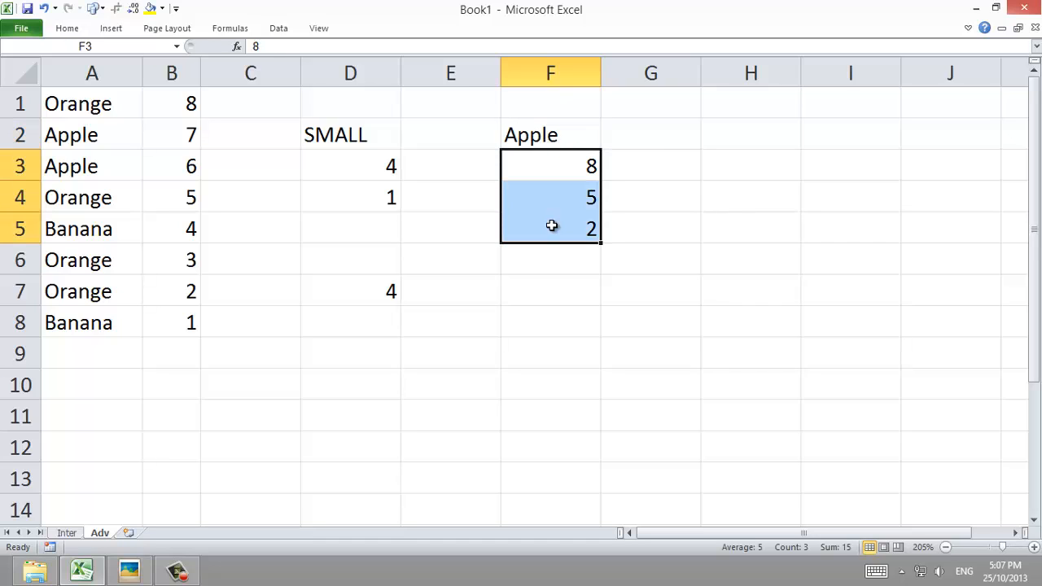
key("Delete")
Enter the Apple sample results 7 in F3 and 6 in F4
left_click(531, 167)
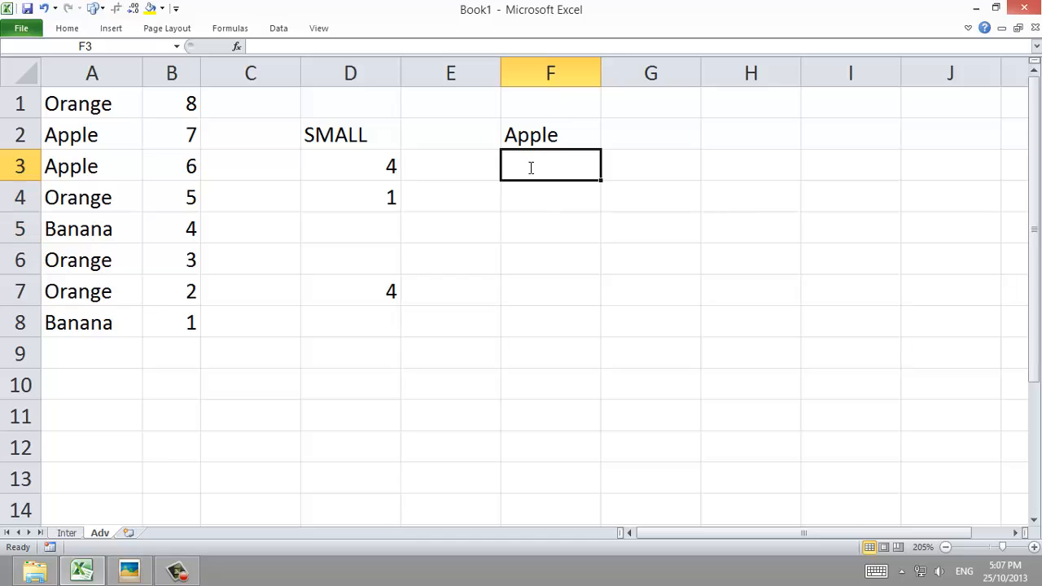
type("7")
key("Return")
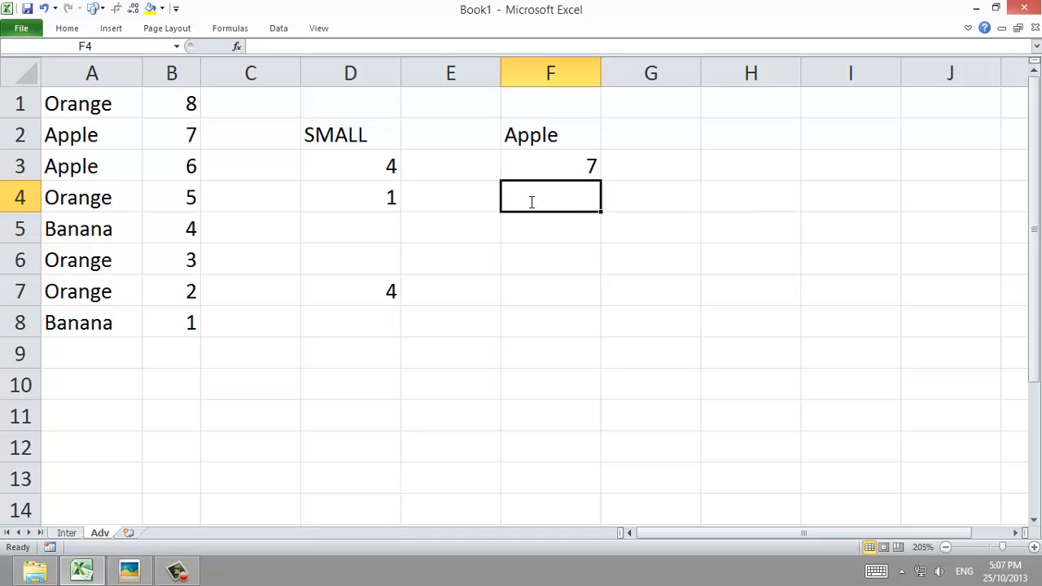
type("6")
key("Return")
key("Return")
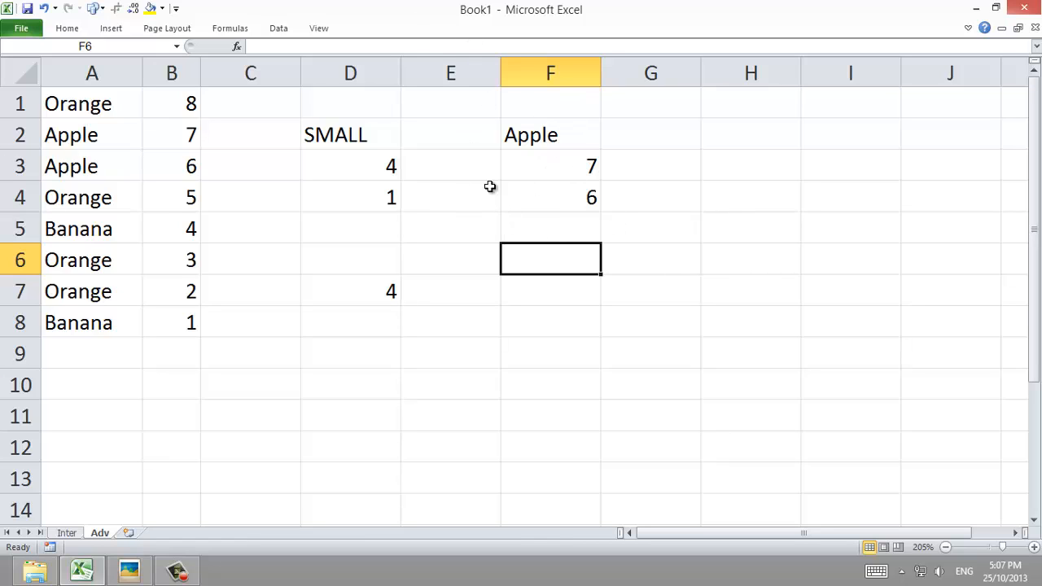
Review the D5 array formula on the Inter sheet, and return to cell D6 on the Adv sheet
left_click(65, 534)
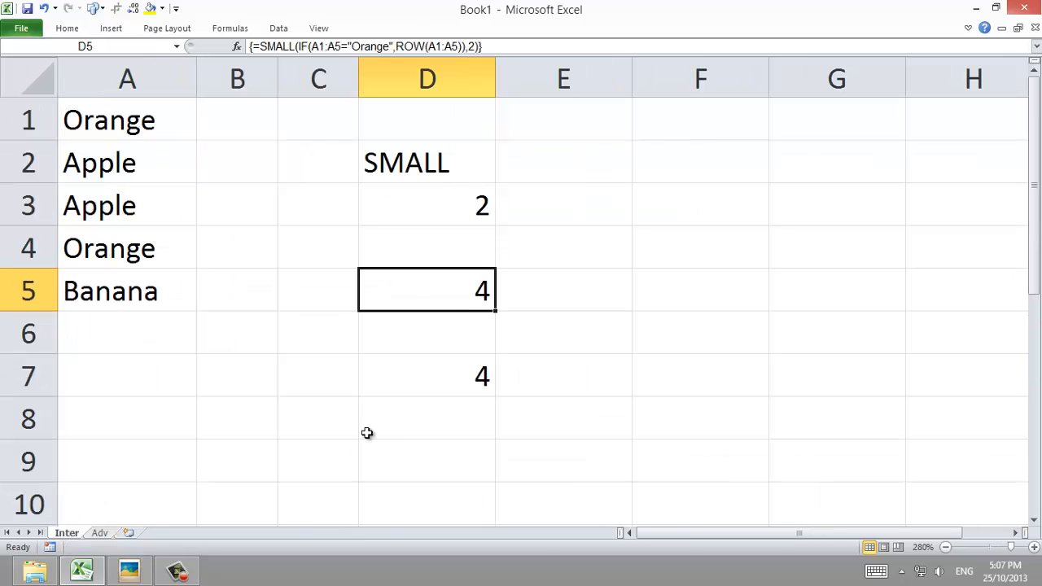
left_click(100, 533)
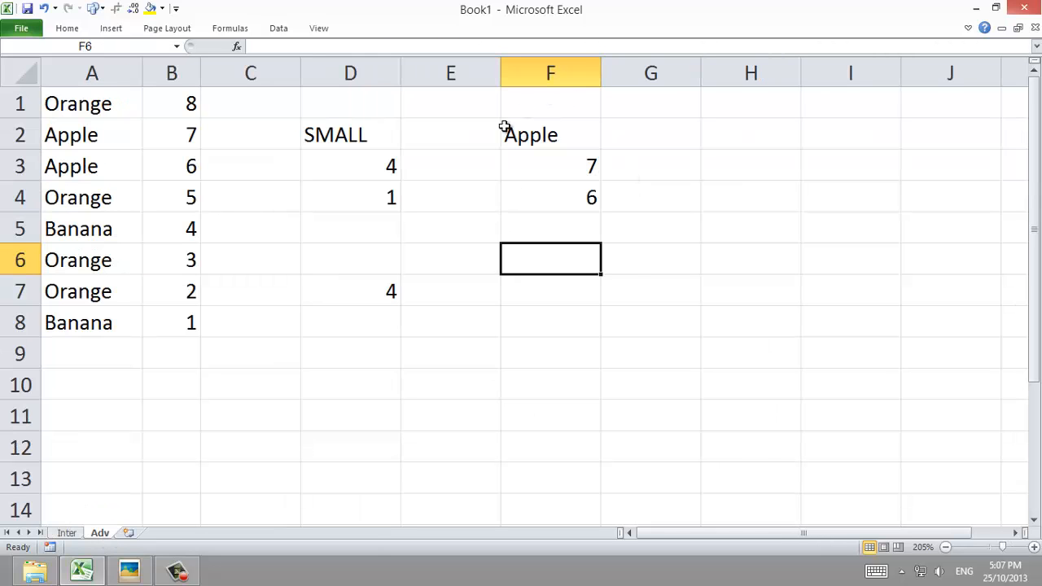
left_click(341, 111)
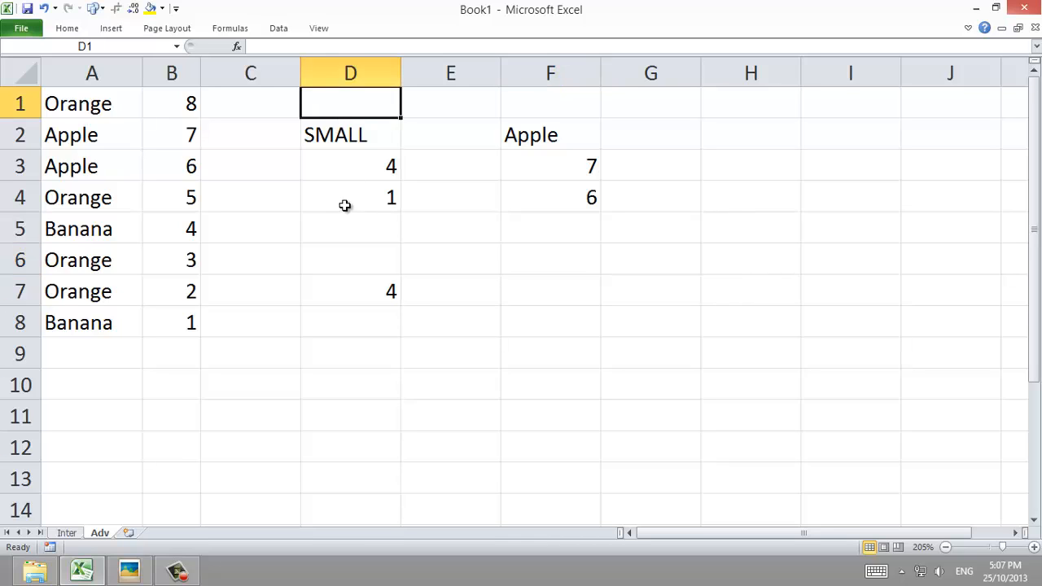
left_click(353, 267)
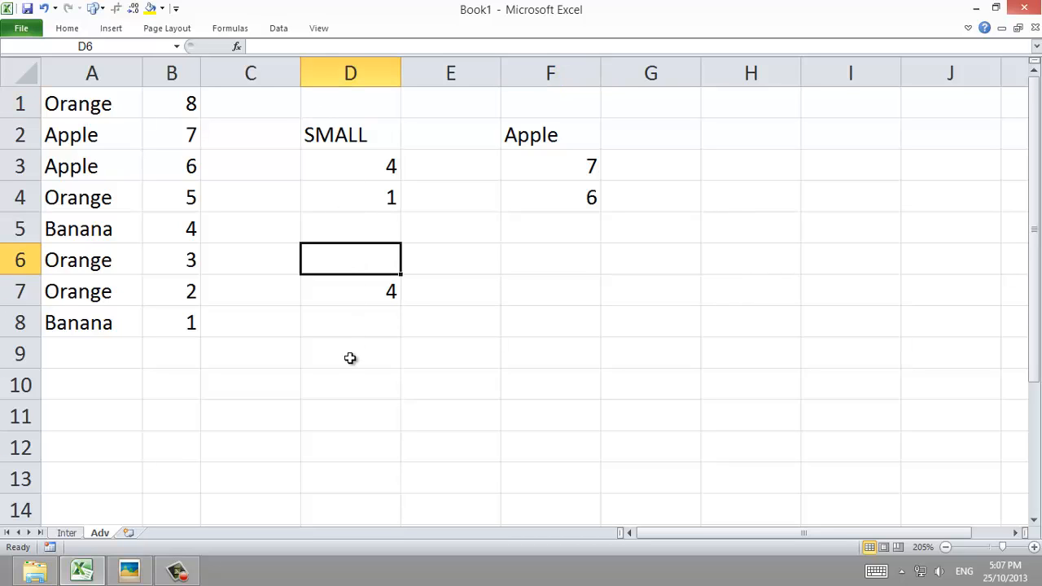